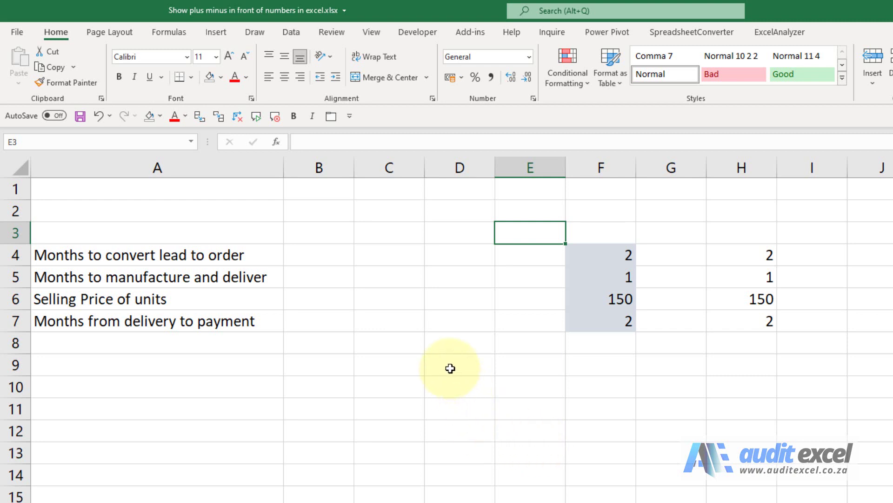
# - Enter ± in E4 by typing +- for AutoCorrect, then fill it down to E7
pyautogui.click(527, 255)
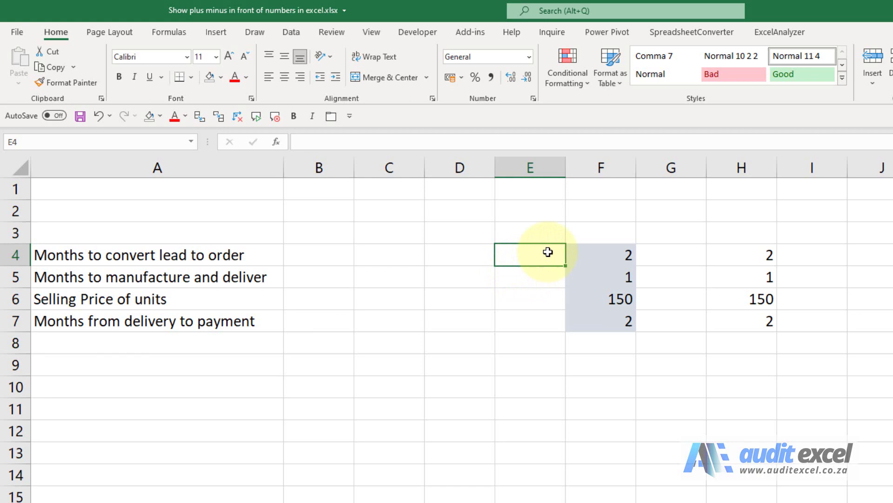
pyautogui.write('+')
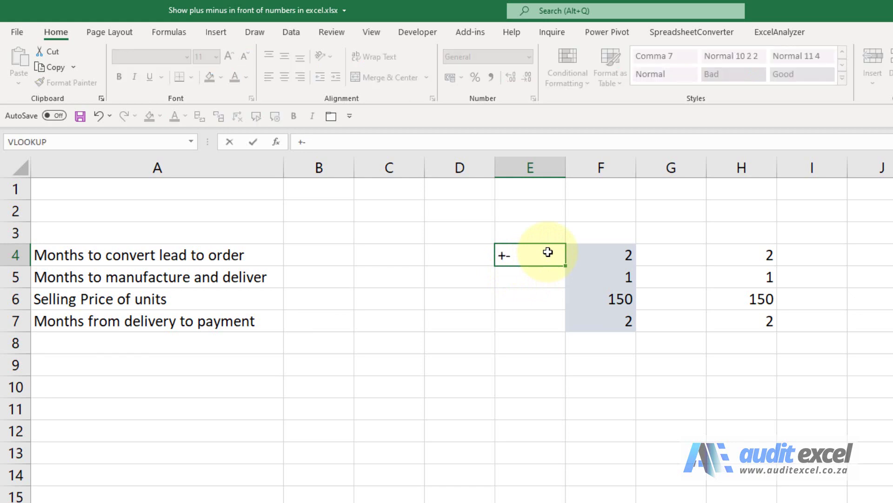
pyautogui.write('-')
pyautogui.press('BackSpace')
pyautogui.press('BackSpace')
pyautogui.write('±')
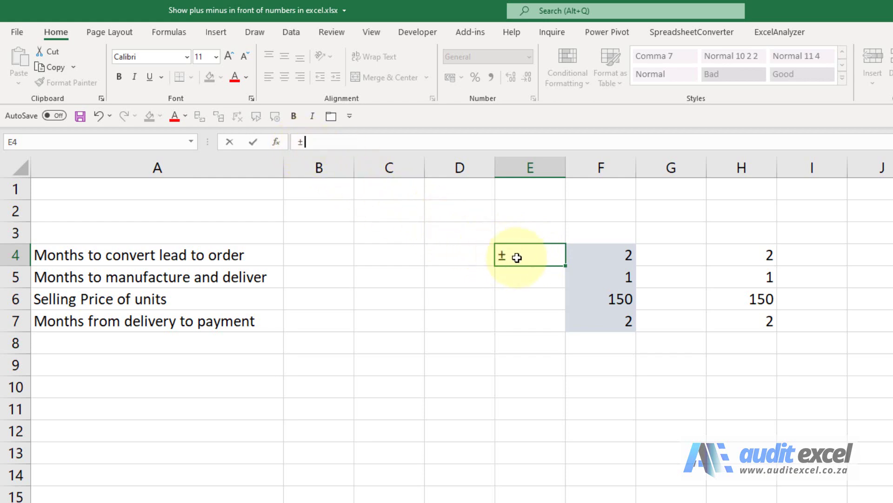
pyautogui.press('Return')
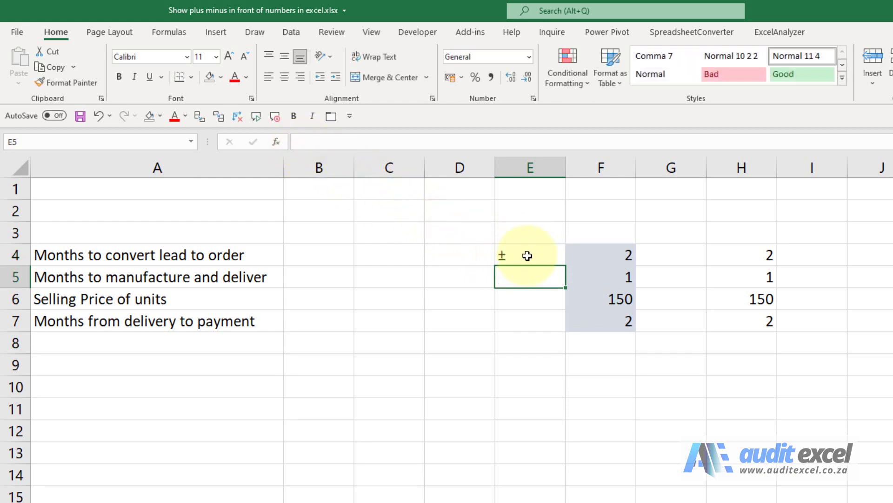
pyautogui.click(528, 255)
pyautogui.moveTo(565, 265); pyautogui.dragTo(557, 329)
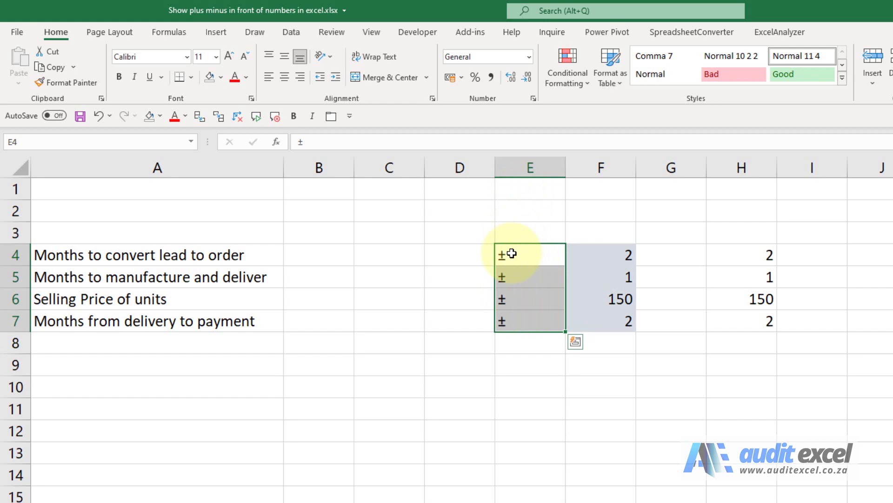
# - Change F4 to the text '± 2' so H4's =F4*1 formula shows #VALUE!
pyautogui.click(585, 254)
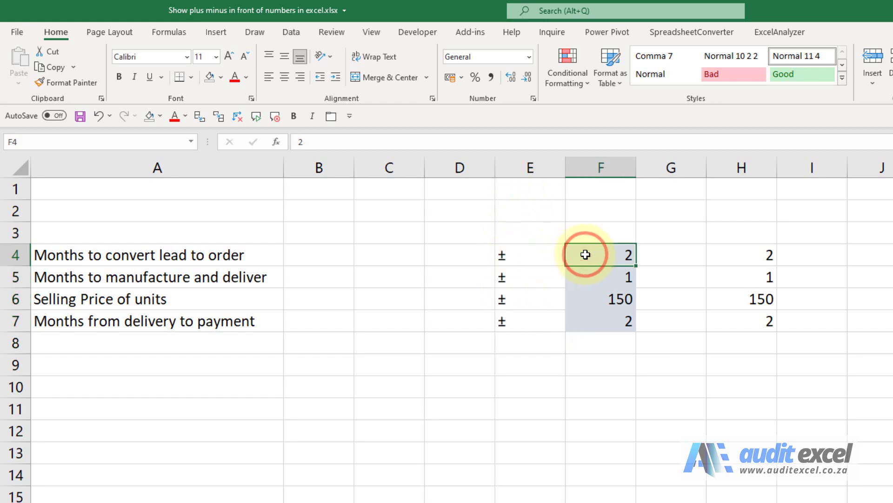
pyautogui.click(298, 142)
pyautogui.write('+')
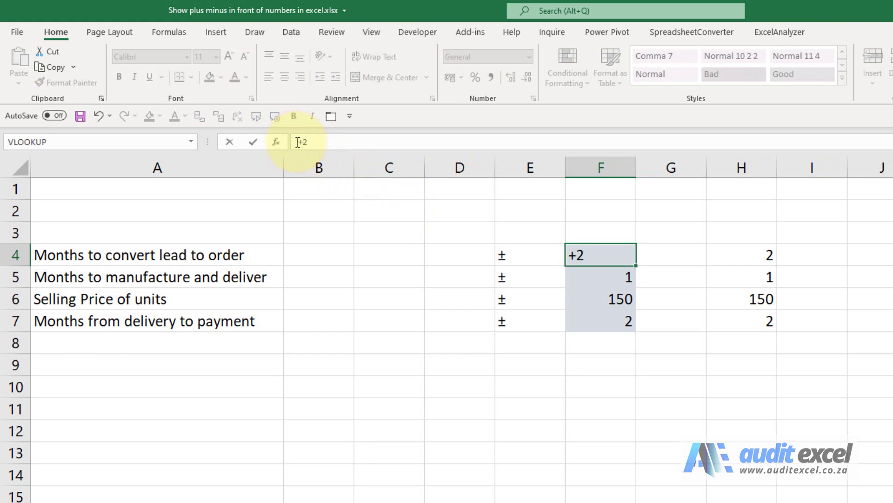
pyautogui.write('-')
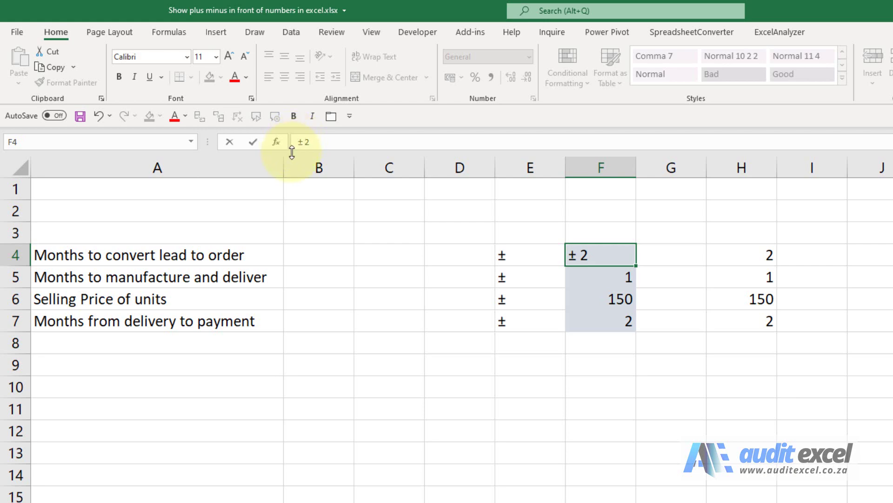
pyautogui.press('Return')
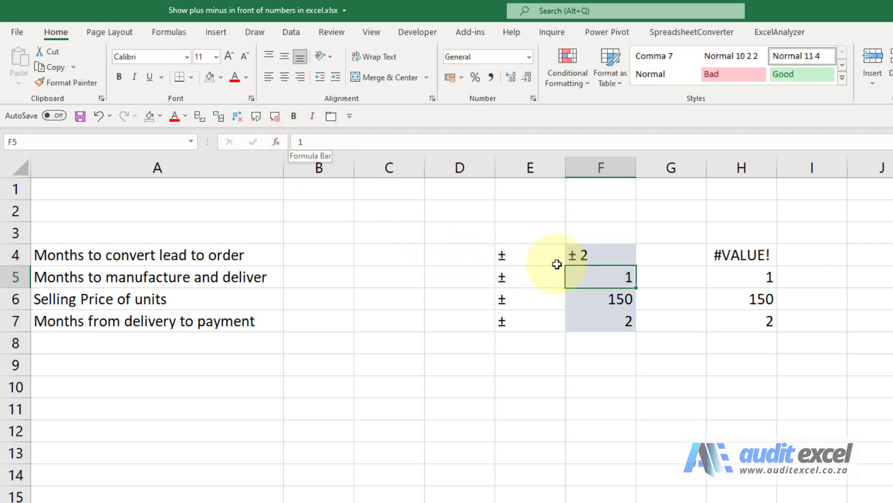
pyautogui.click(733, 253)
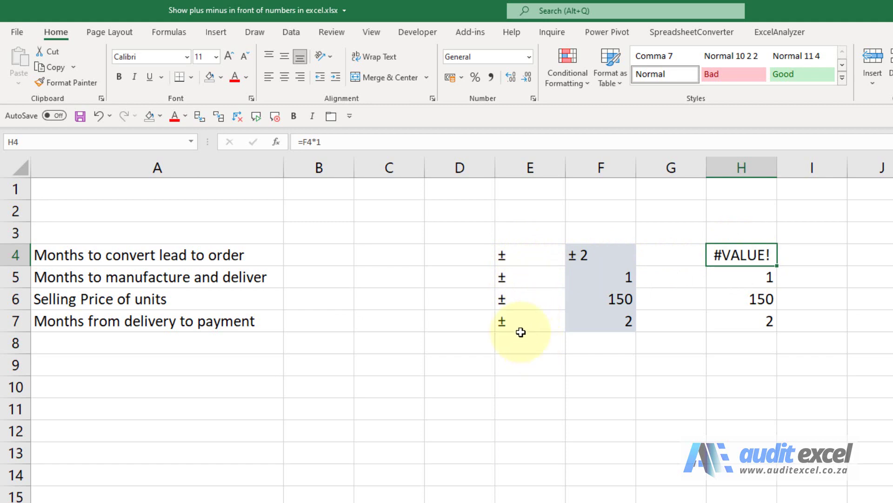
pyautogui.click(540, 430)
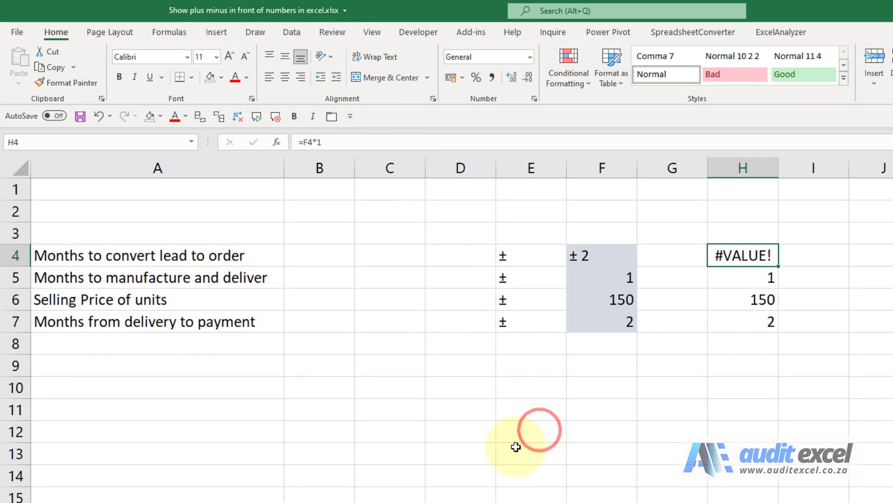
# - On the next sheet, type '± 2' in G4 and Flash Fill G5:G7 to match column F
pyautogui.hotkey('ctrl', 'pagedown')
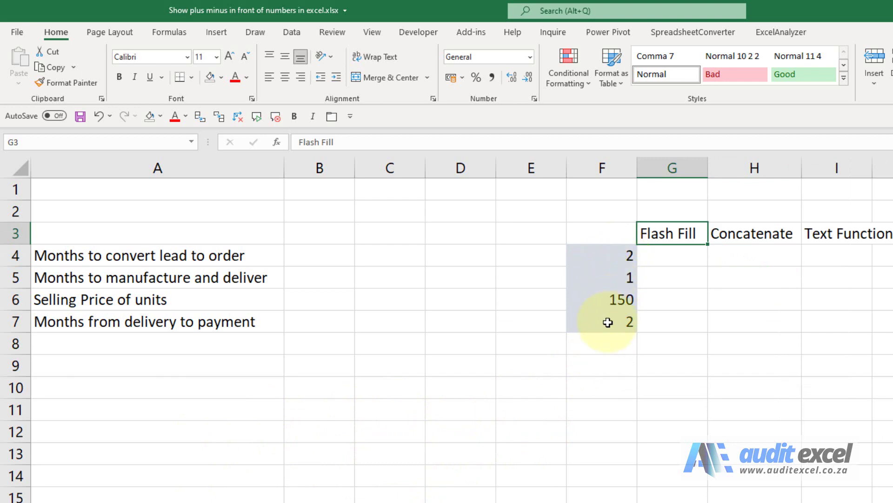
pyautogui.click(673, 254)
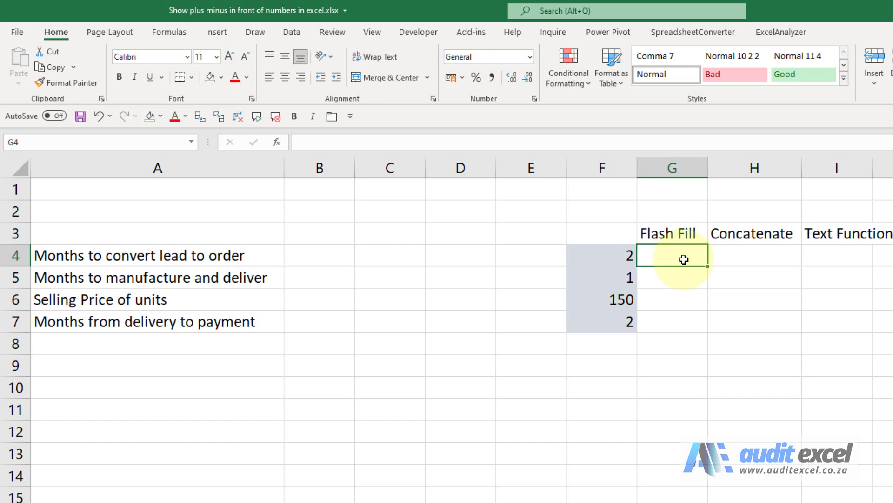
pyautogui.write('±')
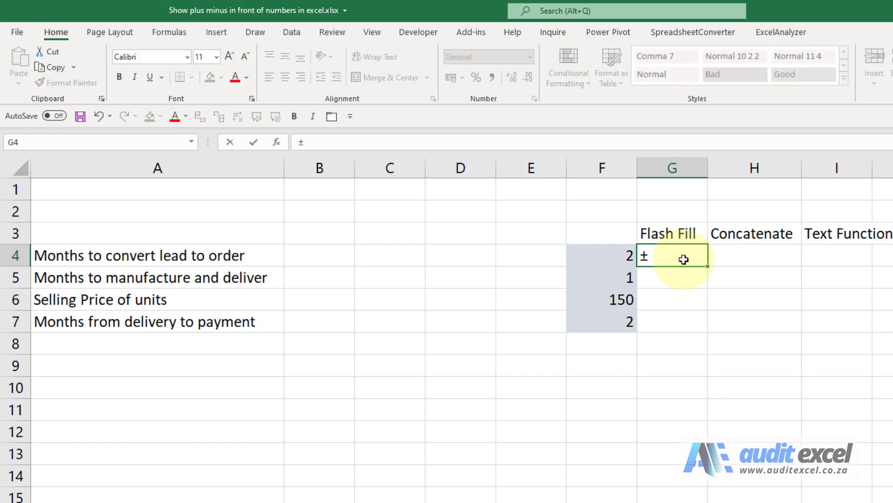
pyautogui.write(' 2')
pyautogui.press('Return')
pyautogui.click(683, 254)
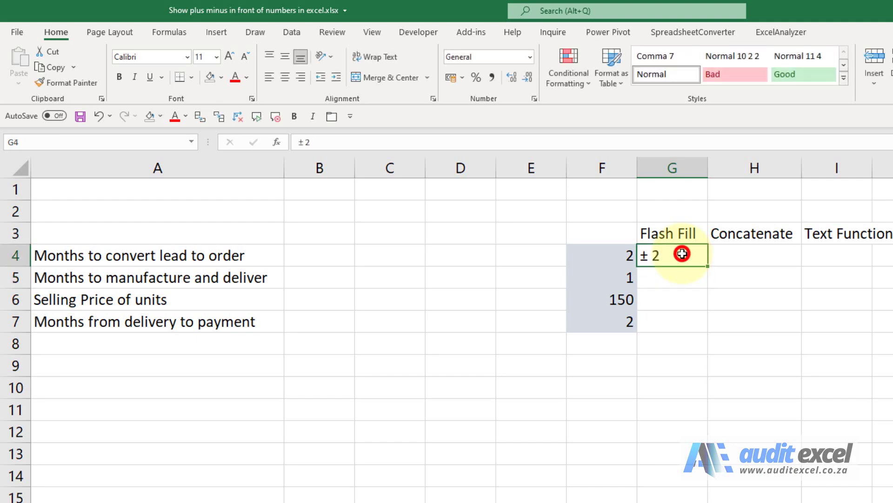
pyautogui.click(293, 34)
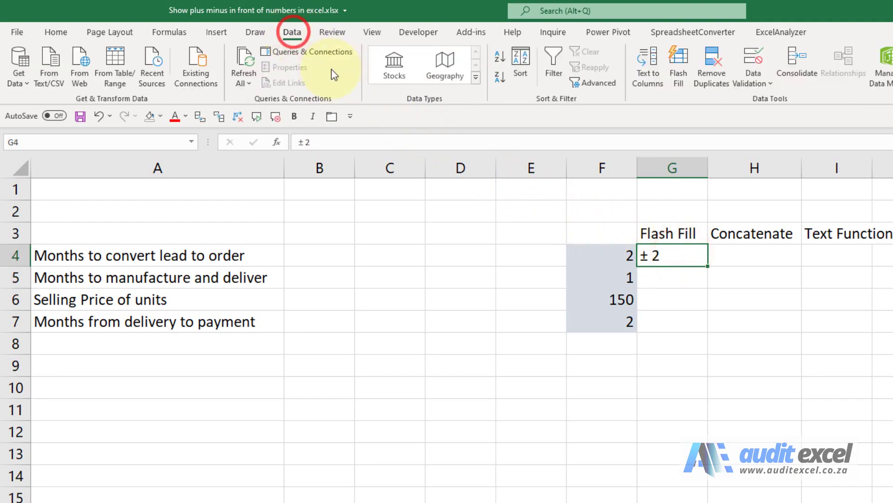
pyautogui.click(682, 73)
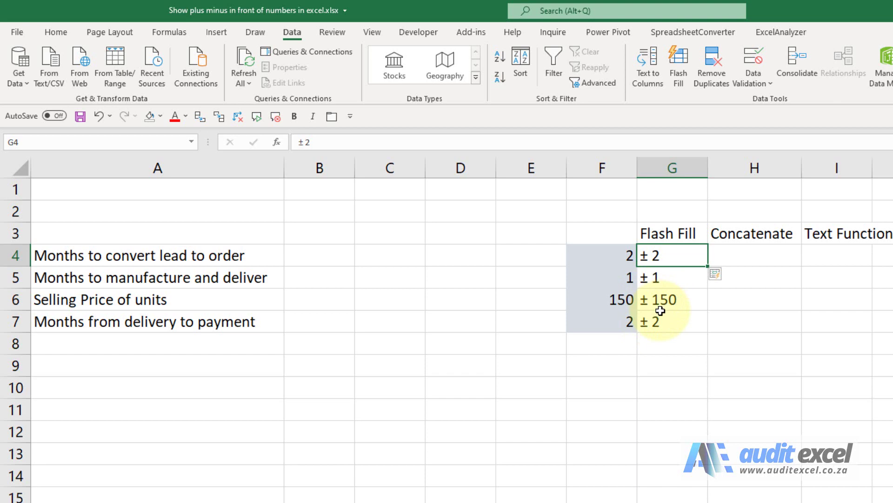
# - Select the ± character in G4's contents and insert the CONCAT function into H4
pyautogui.click(756, 254)
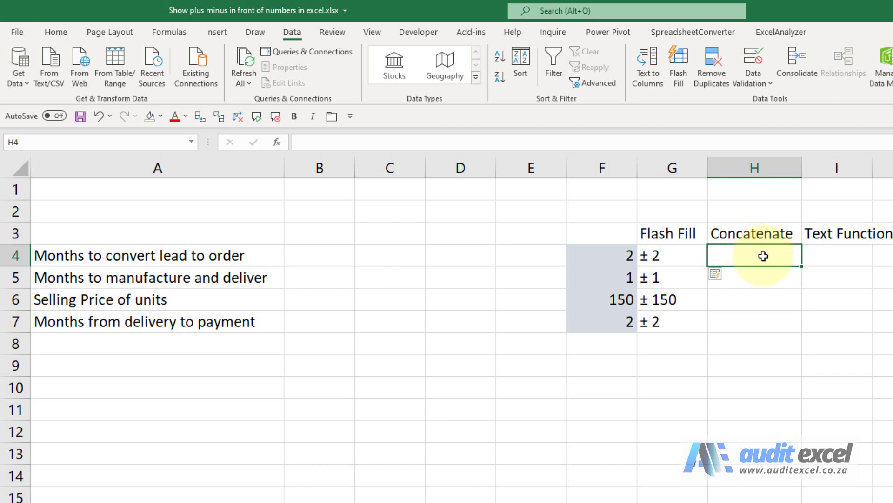
pyautogui.click(691, 257)
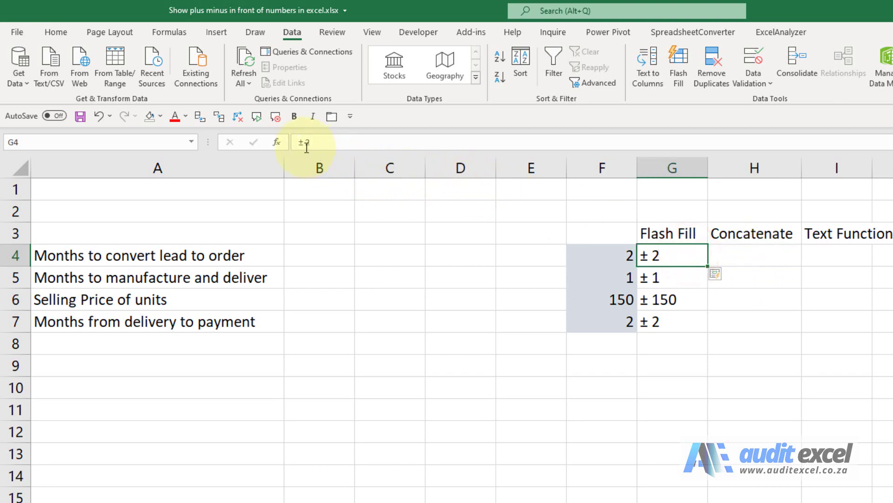
pyautogui.moveTo(303, 141)
pyautogui.mouseDown()
pyautogui.moveTo(293, 157)
pyautogui.moveTo(300, 144)
pyautogui.mouseUp()
pyautogui.click(762, 253)
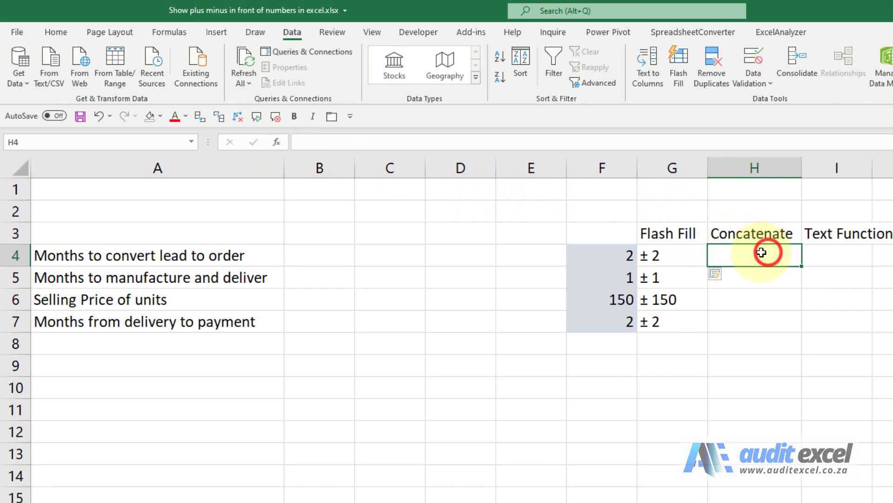
pyautogui.click(276, 141)
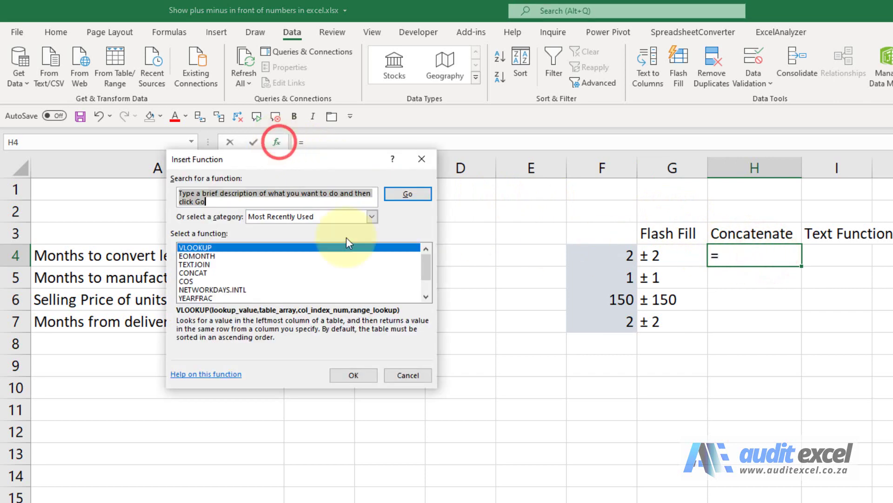
pyautogui.click(290, 217)
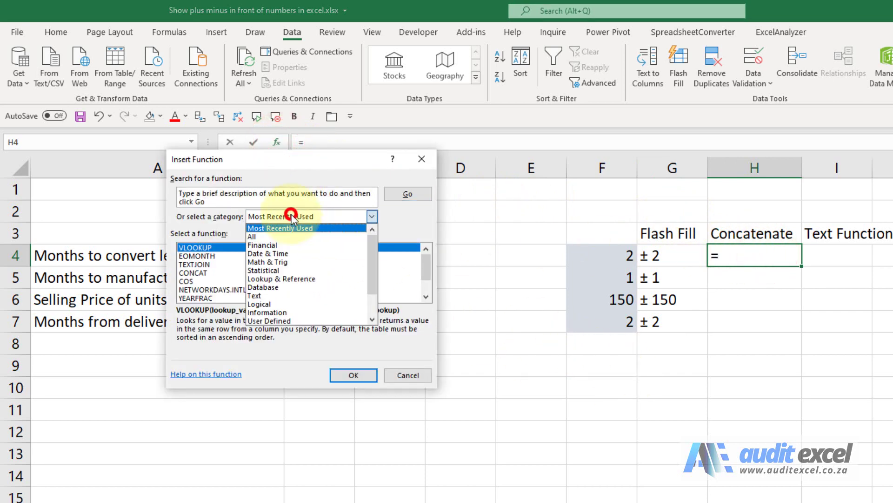
pyautogui.click(284, 236)
pyautogui.click(261, 272)
pyautogui.press('c')
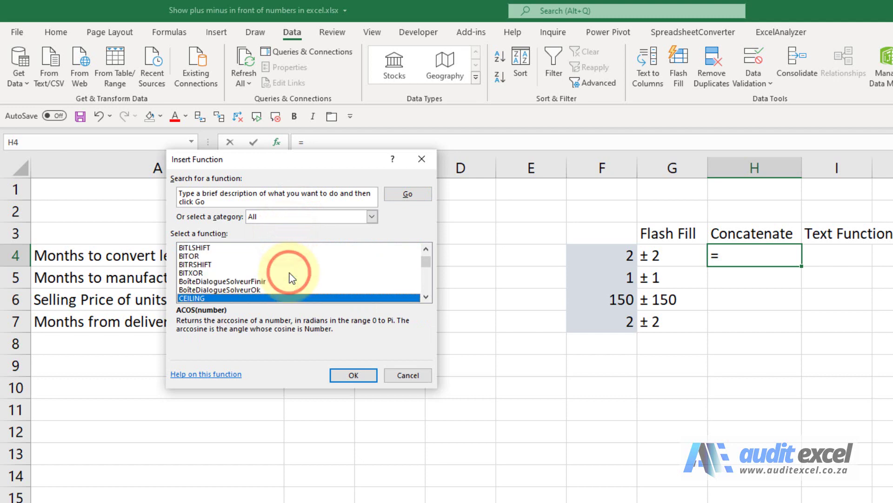
pyautogui.press('o')
pyautogui.press('n')
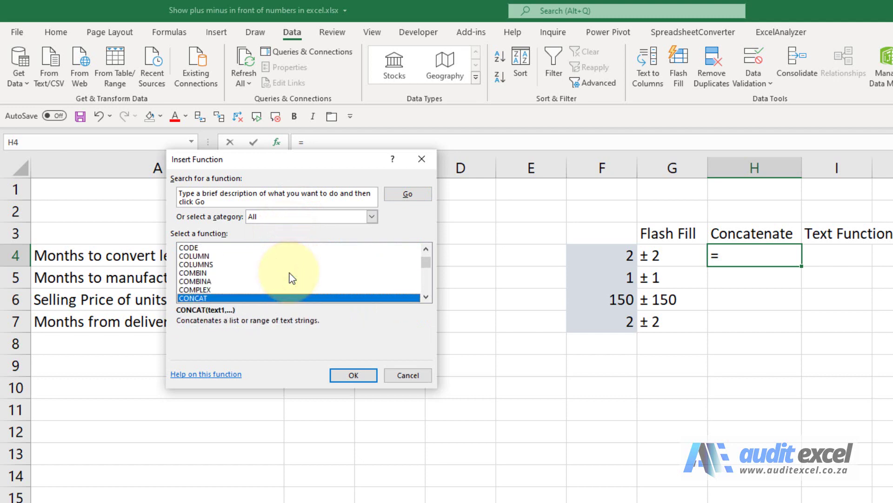
pyautogui.click(344, 375)
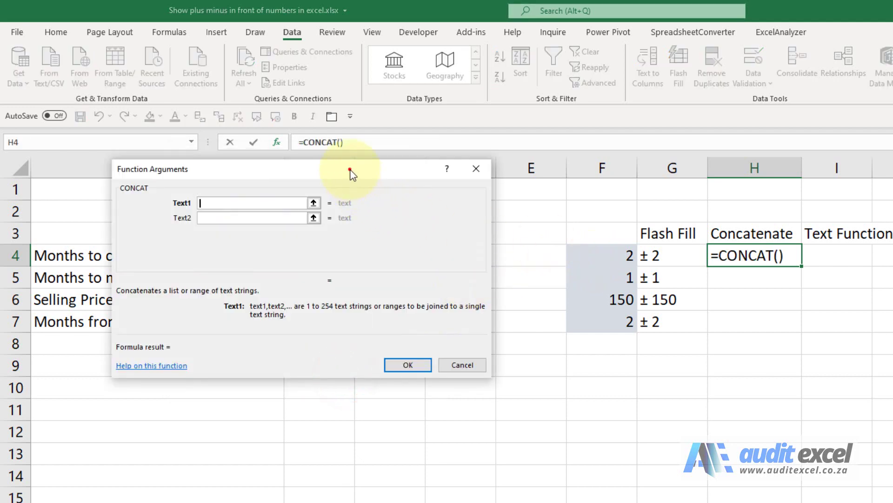
# - Set CONCAT's arguments to ± and F4, then fill =CONCAT("±",F4) down to H7
pyautogui.moveTo(354, 170); pyautogui.dragTo(499, 340)
pyautogui.click(432, 376)
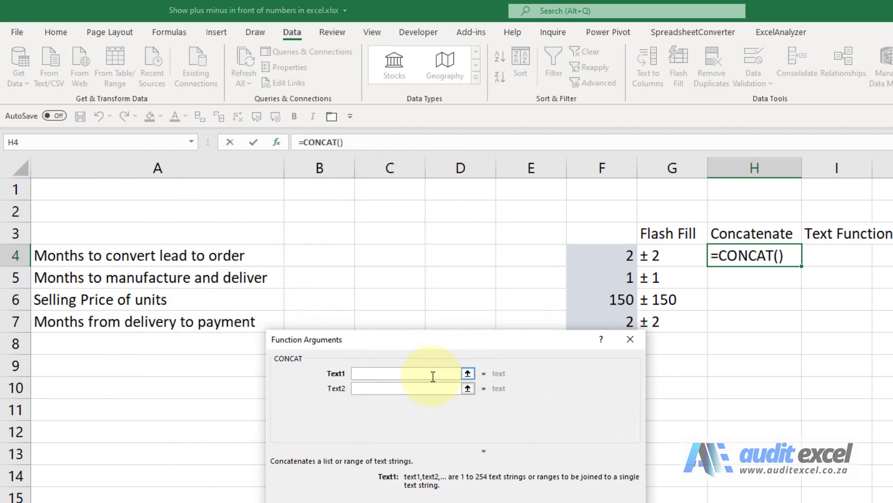
pyautogui.write('±')
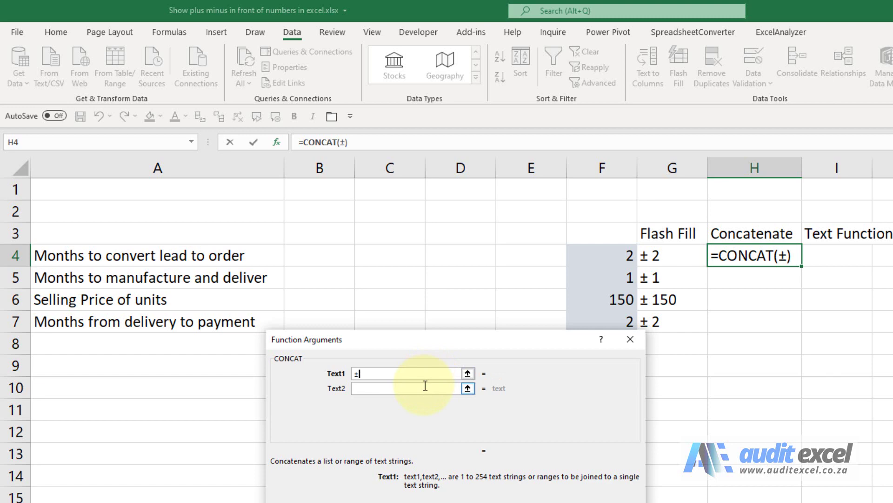
pyautogui.click(425, 386)
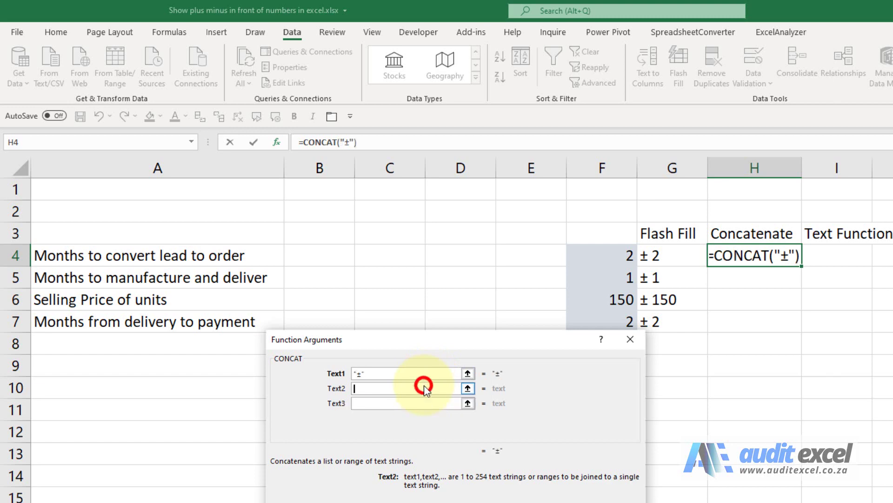
pyautogui.click(610, 253)
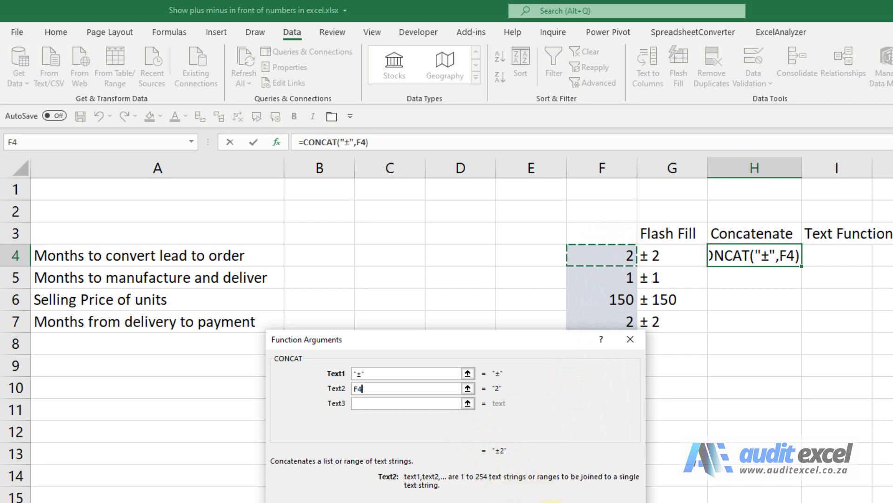
pyautogui.click(550, 501)
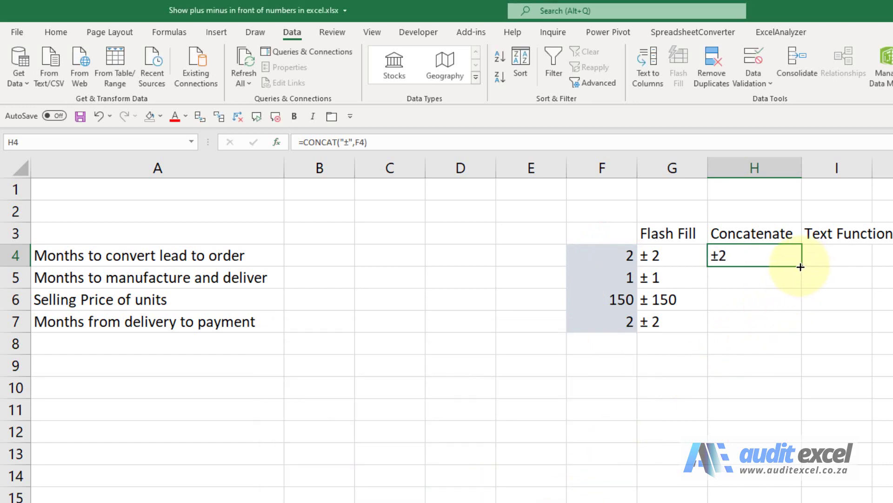
pyautogui.moveTo(799, 266); pyautogui.dragTo(800, 322)
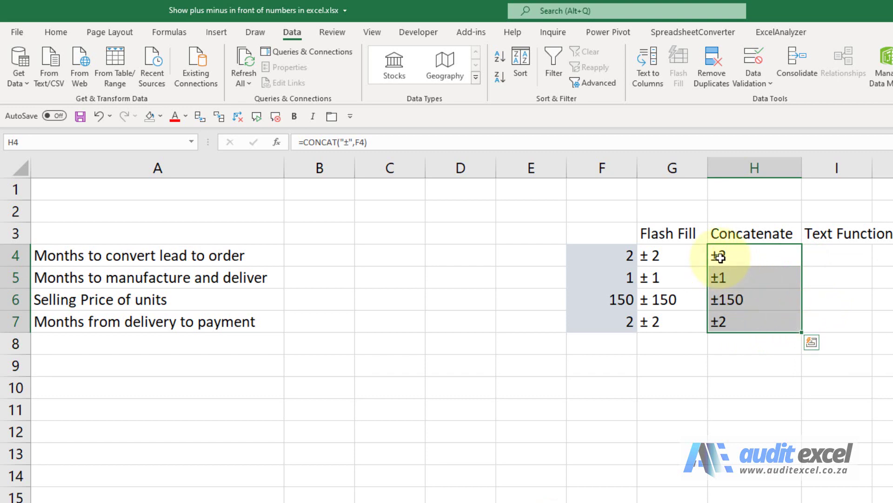
# - Insert the TEXT function into cell I4
pyautogui.click(823, 254)
pyautogui.click(822, 254)
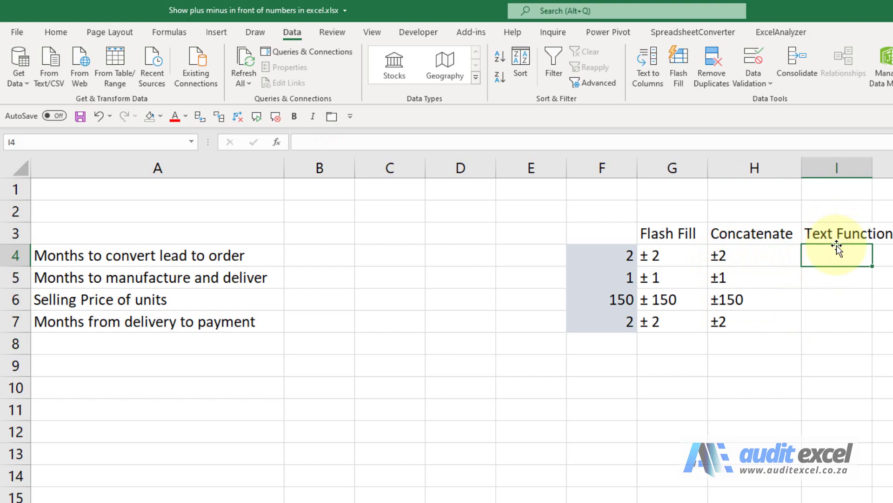
pyautogui.click(277, 143)
pyautogui.click(433, 435)
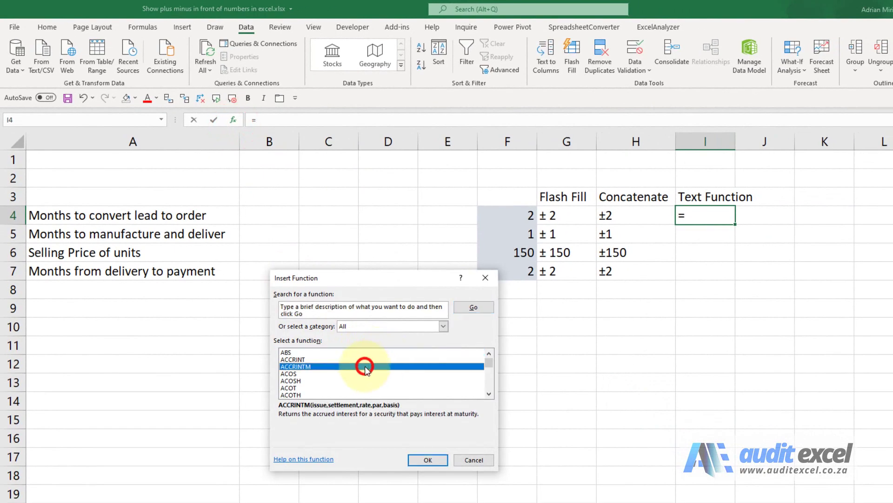
pyautogui.write('text')
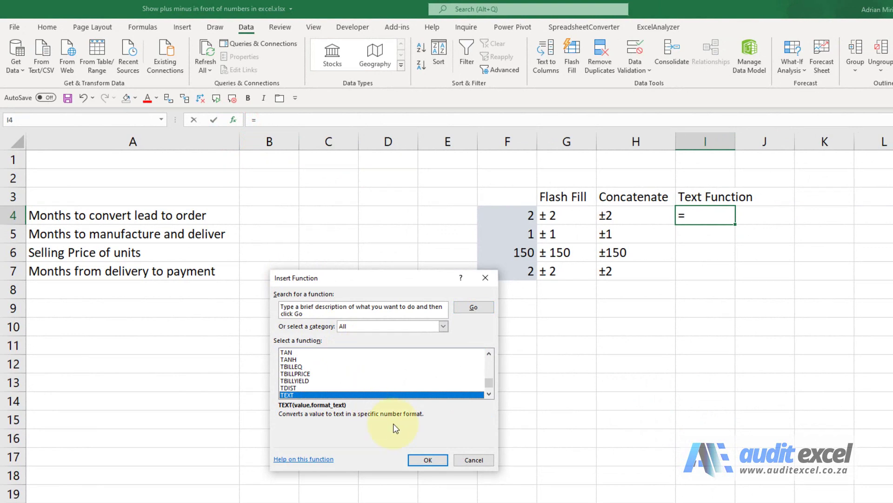
pyautogui.click(424, 459)
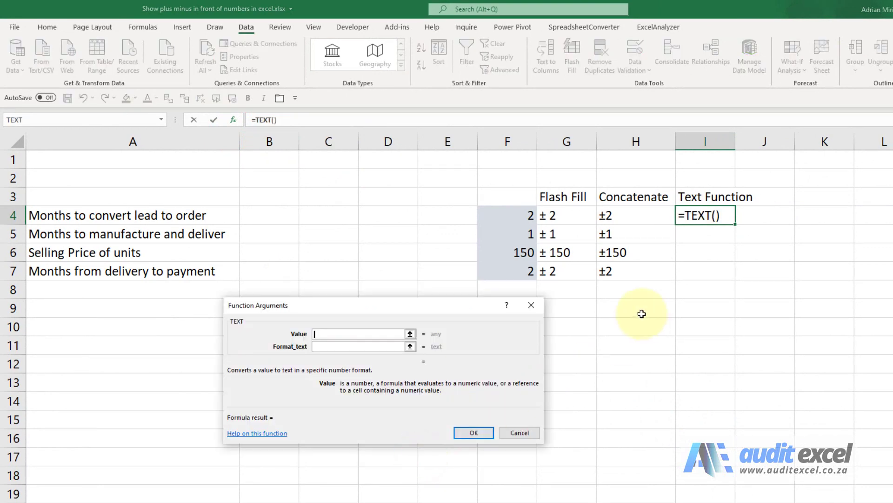
# - Set TEXT's Value to F4 and Format_text to "± 0", then fill down to I7
pyautogui.moveTo(436, 306); pyautogui.dragTo(452, 316)
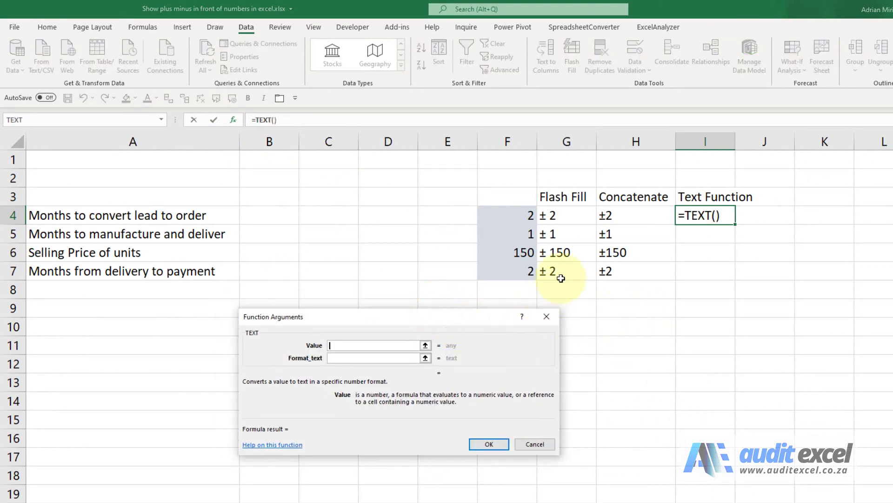
pyautogui.click(514, 217)
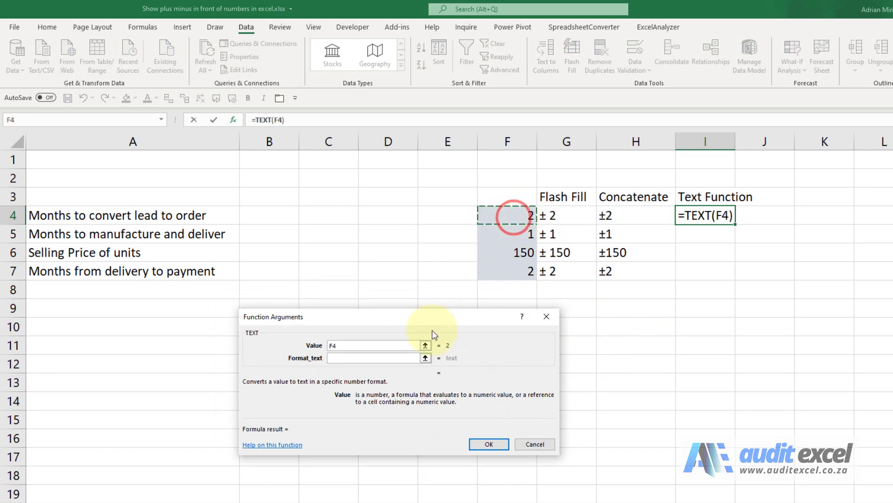
pyautogui.click(373, 359)
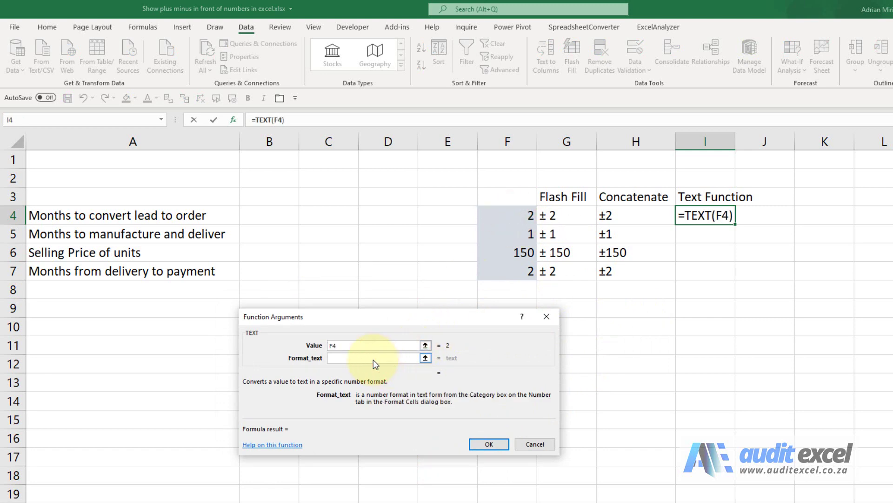
pyautogui.write('"')
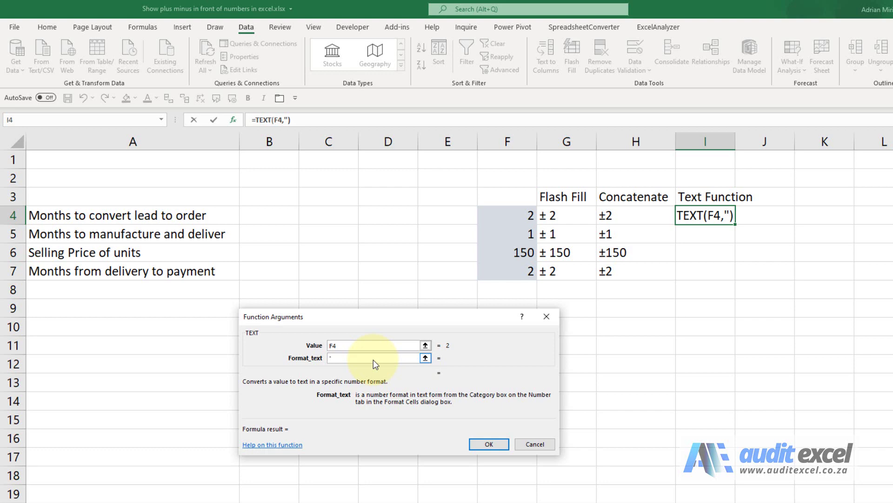
pyautogui.write('±')
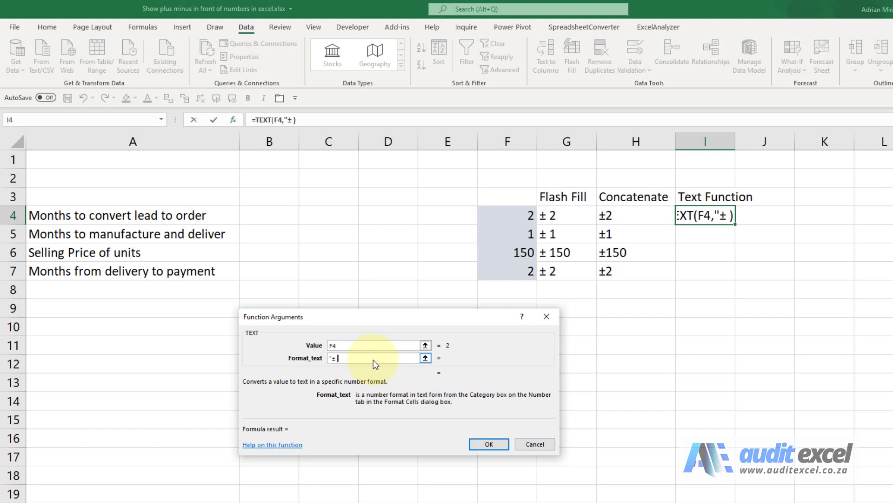
pyautogui.write(' 0')
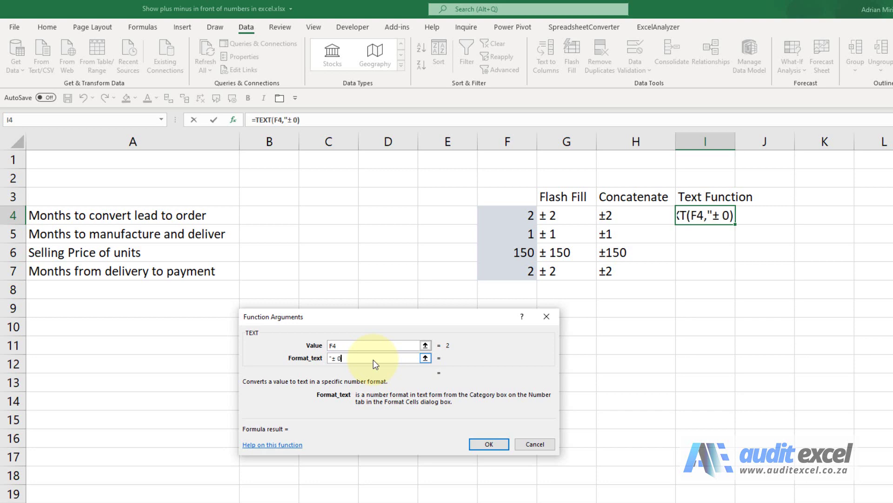
pyautogui.write('"')
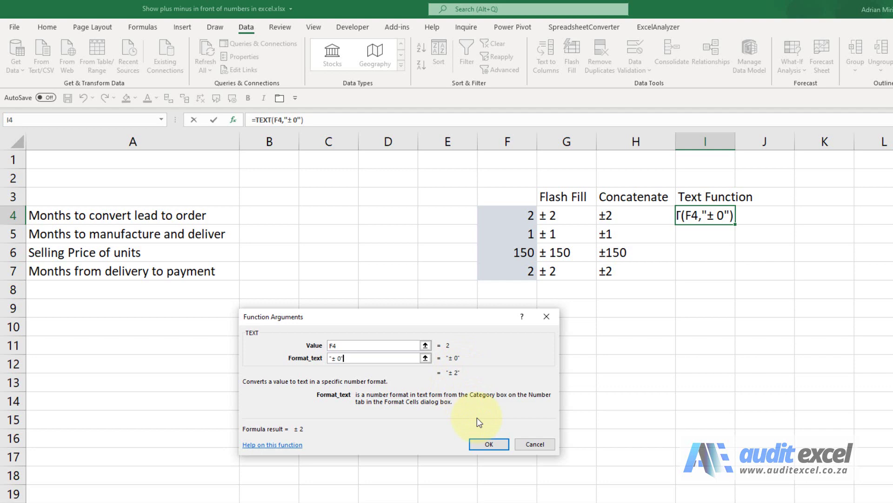
pyautogui.click(502, 448)
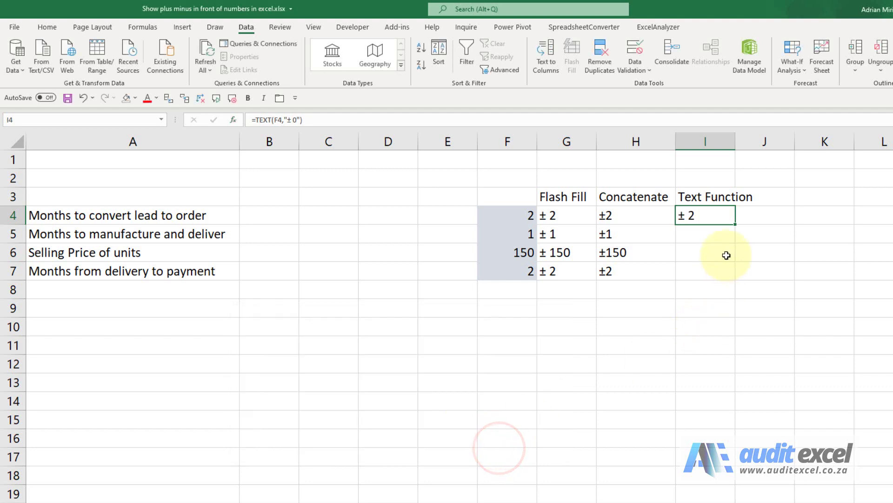
pyautogui.moveTo(736, 227); pyautogui.dragTo(730, 285)
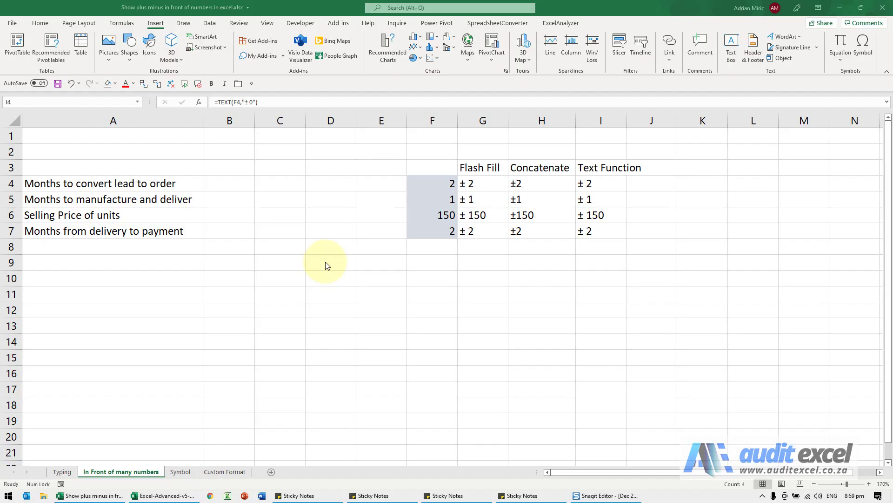
pyautogui.click(326, 261)
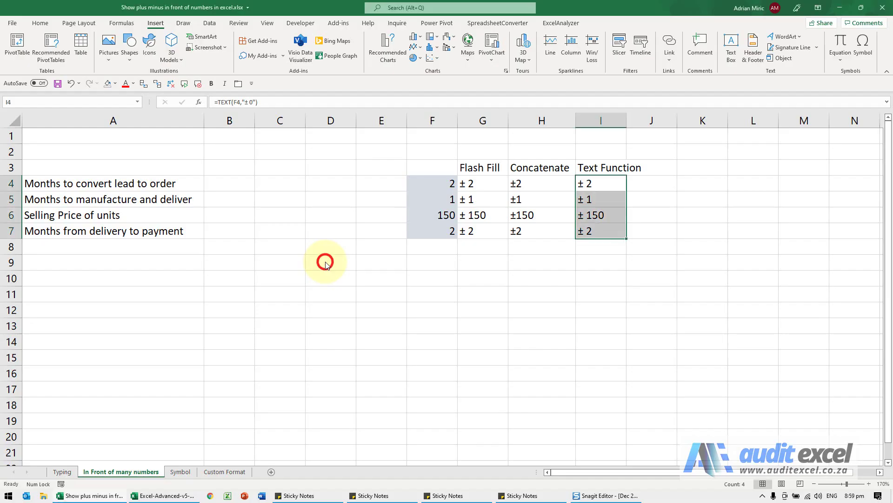
# - On the Symbol sheet, insert ± from the Latin-1 Supplement symbols into E4
pyautogui.click(183, 472)
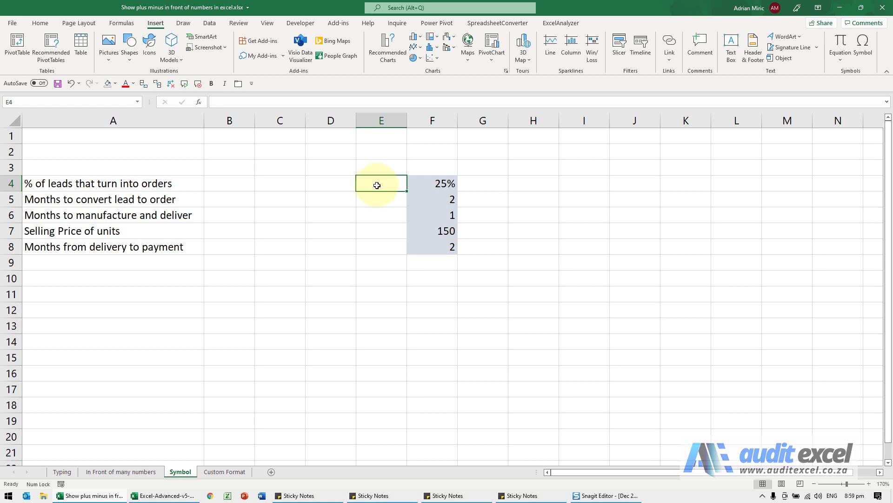
pyautogui.click(156, 25)
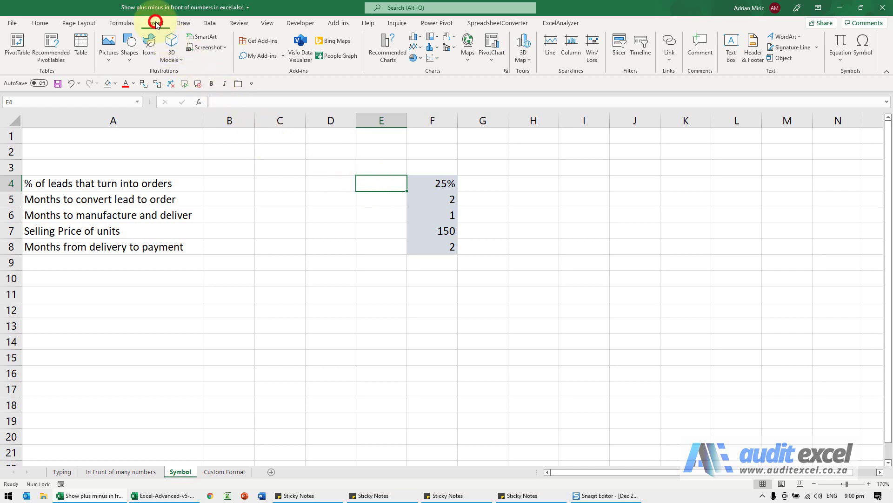
pyautogui.click(867, 46)
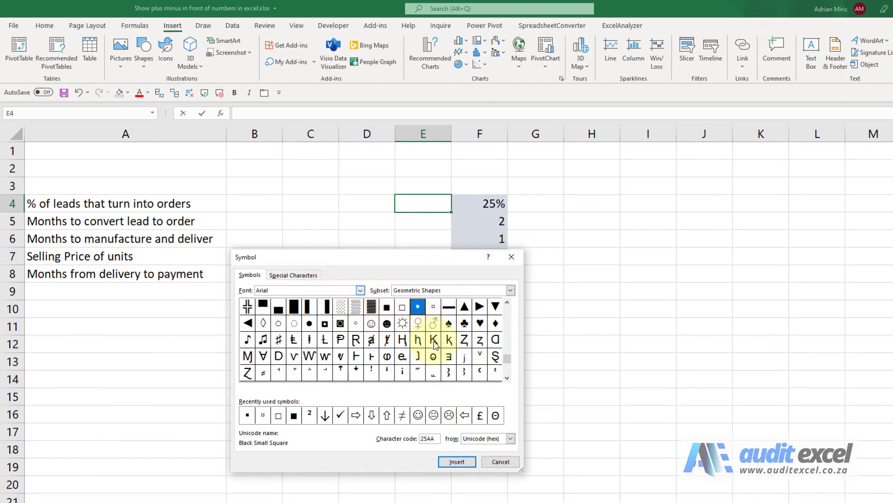
pyautogui.moveTo(507, 363); pyautogui.dragTo(507, 309)
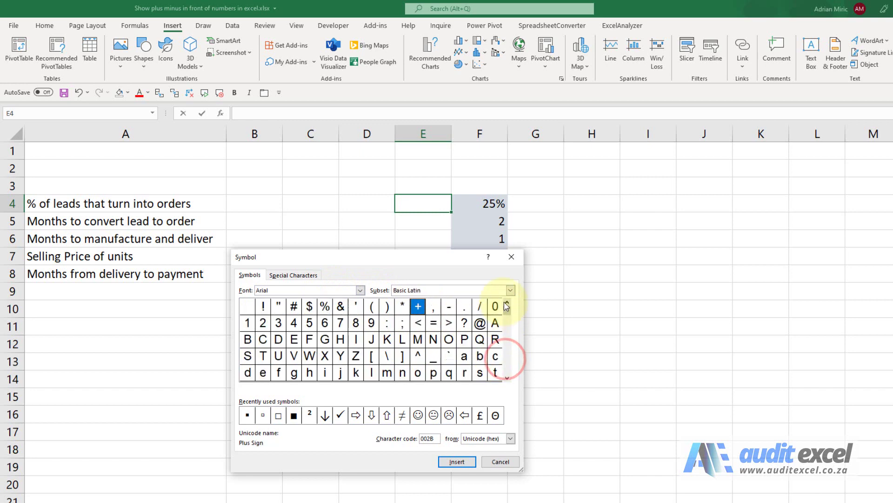
pyautogui.click(509, 331)
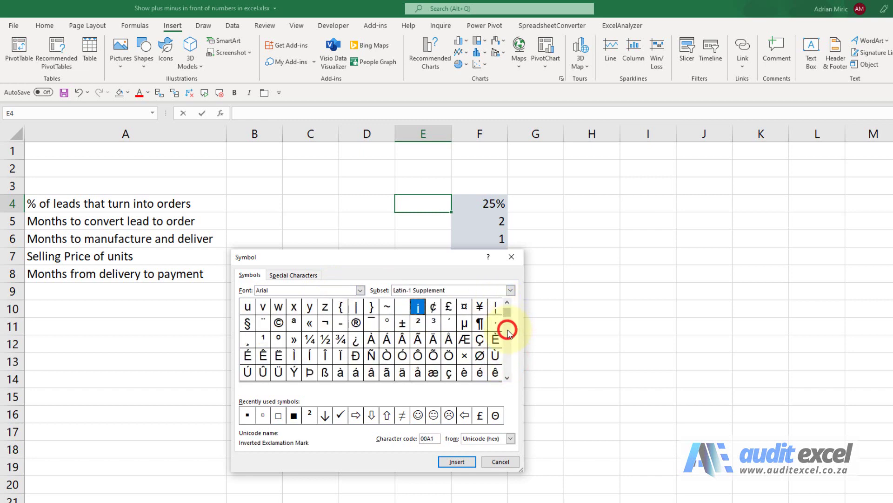
pyautogui.click(403, 324)
pyautogui.click(457, 461)
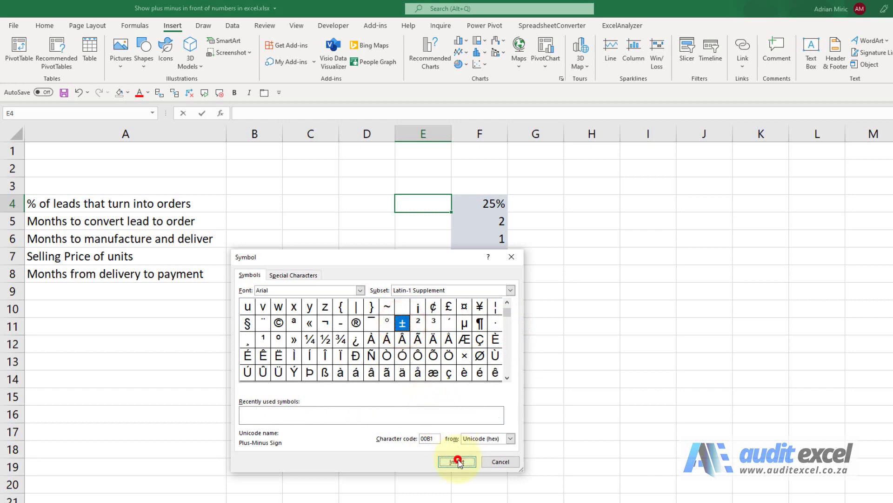
pyautogui.click(500, 463)
pyautogui.press('Return')
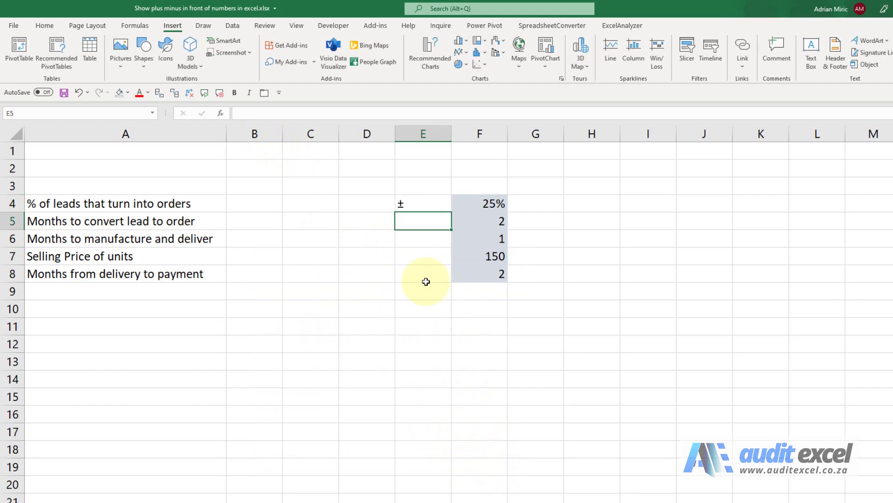
pyautogui.press('Up')
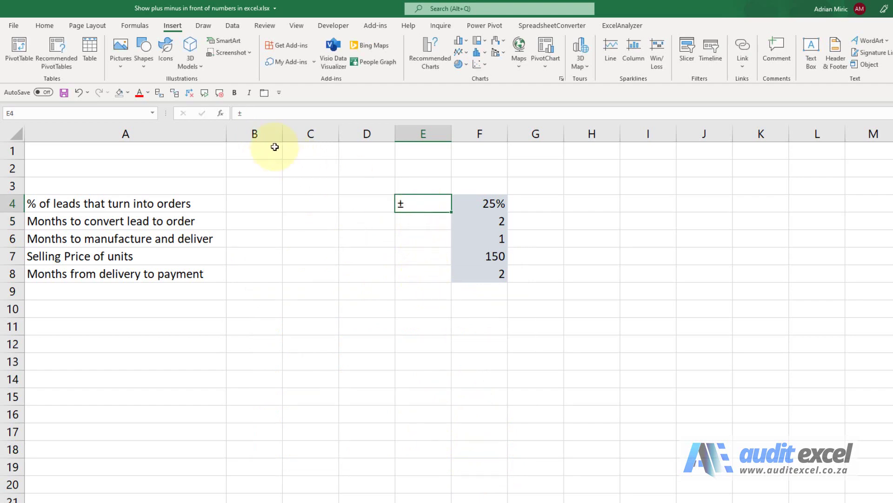
# - Insert ± from recent symbols before 25% in F4 and add a space, giving ± 25%
pyautogui.click(240, 113)
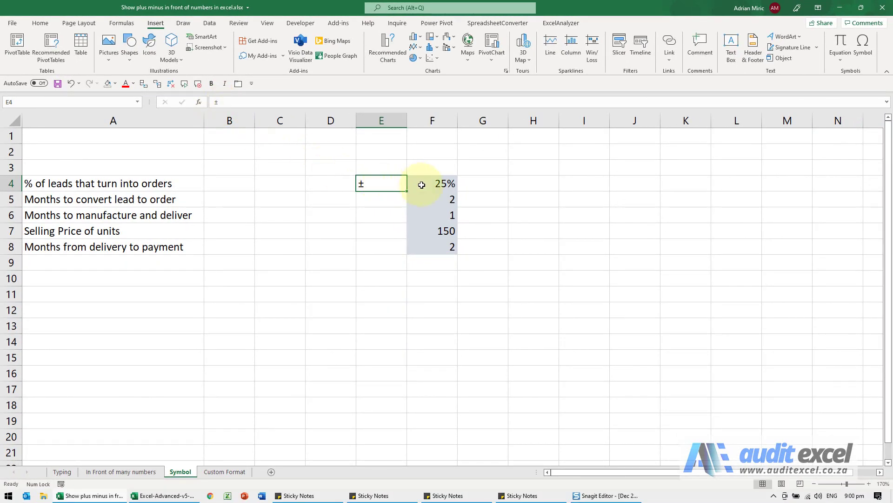
pyautogui.click(422, 184)
pyautogui.click(213, 102)
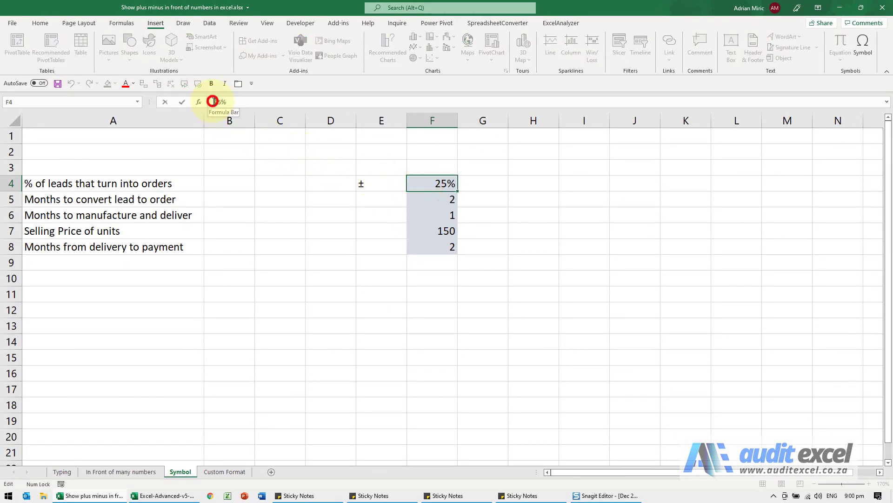
pyautogui.click(862, 49)
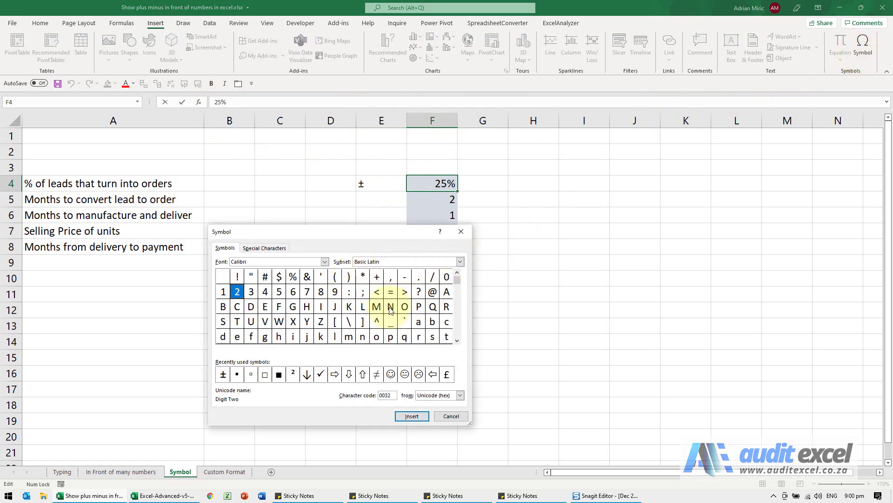
pyautogui.click(224, 375)
pyautogui.click(404, 416)
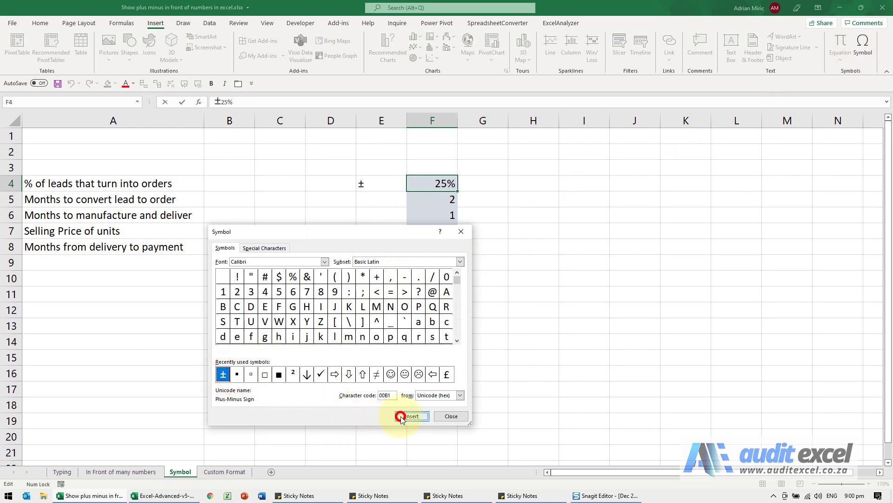
pyautogui.click(448, 417)
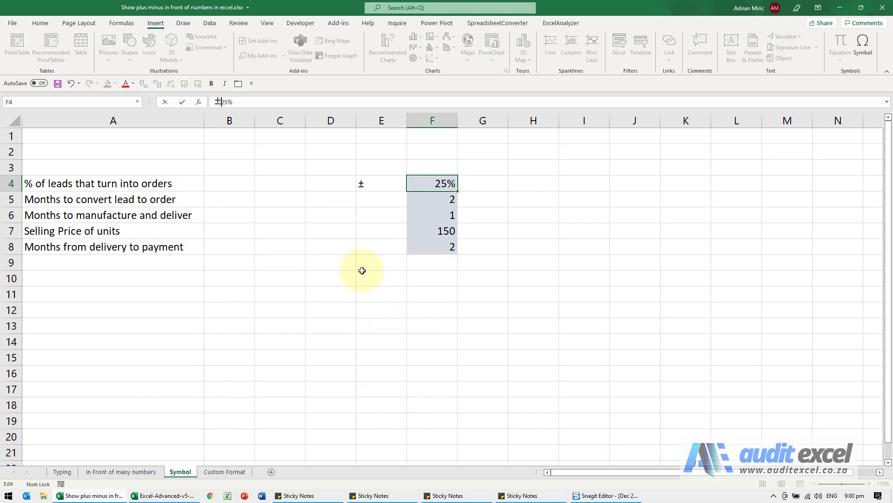
pyautogui.click(220, 102)
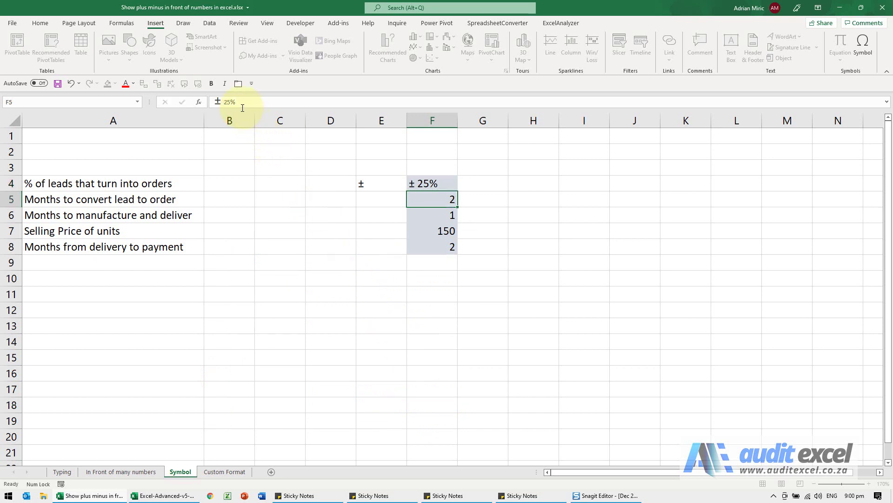
pyautogui.hotkey('ctrl', 'Return')
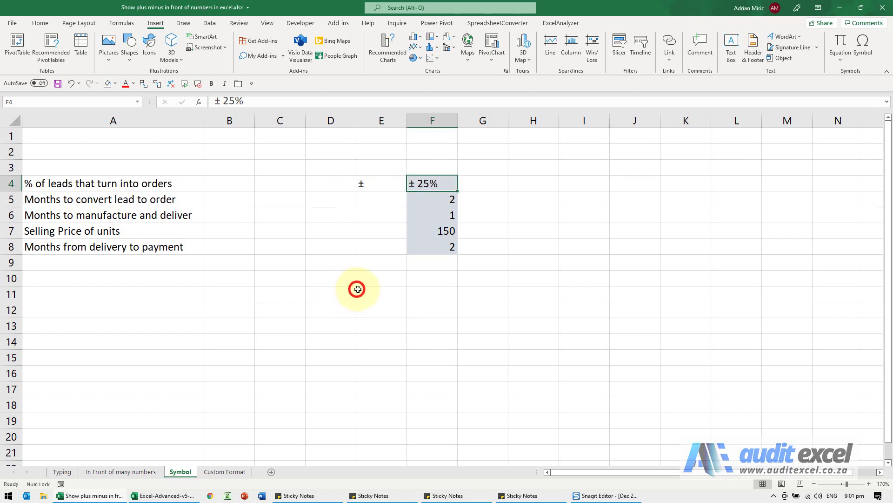
pyautogui.click(385, 282)
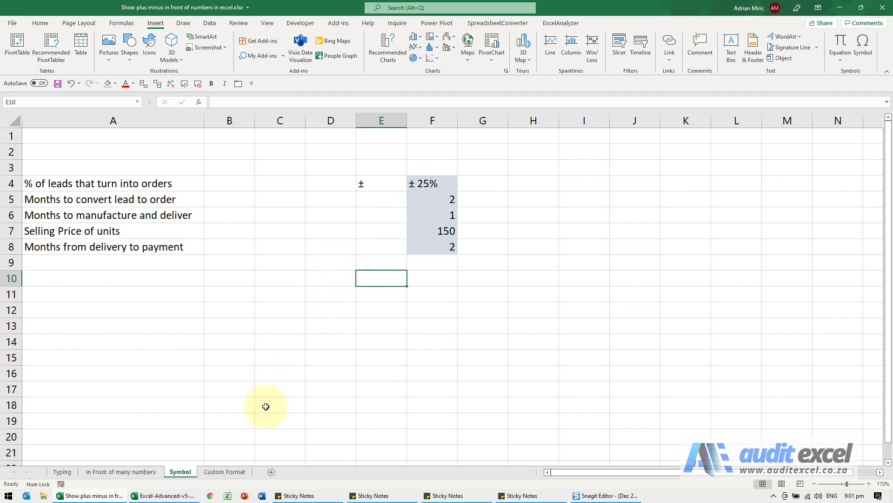
# - Open the Custom Format sheet, check C13's gross margin formula, and select the figures C11:H13
pyautogui.click(224, 472)
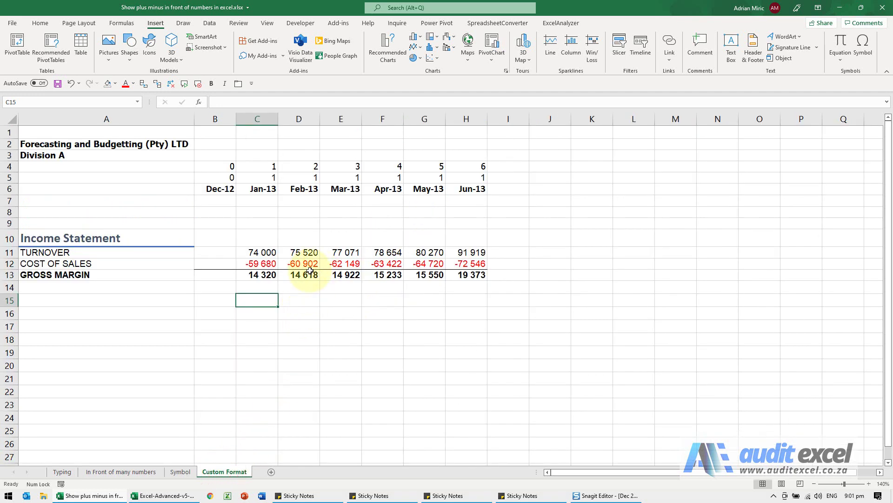
pyautogui.click(264, 273)
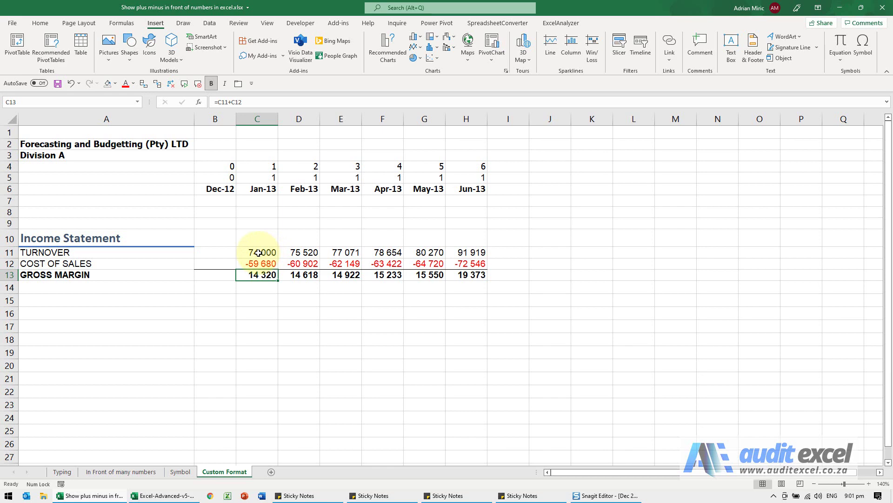
pyautogui.moveTo(259, 253); pyautogui.dragTo(469, 275)
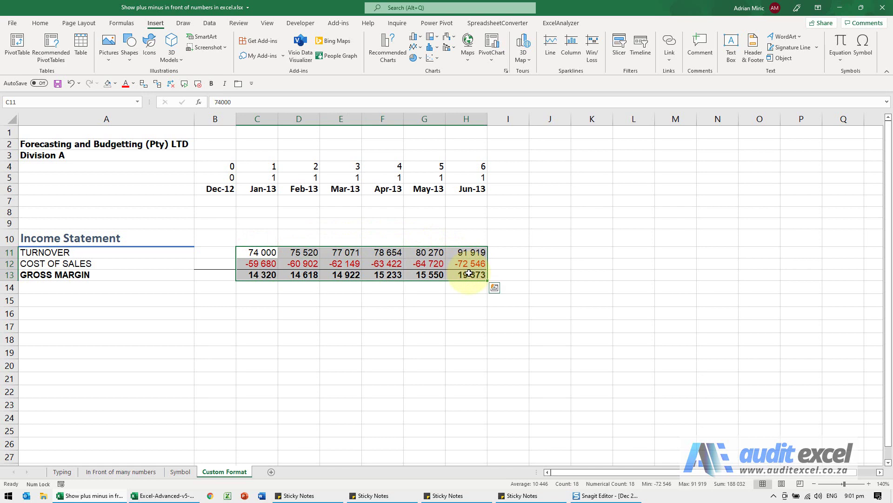
pyautogui.rightClick(275, 252)
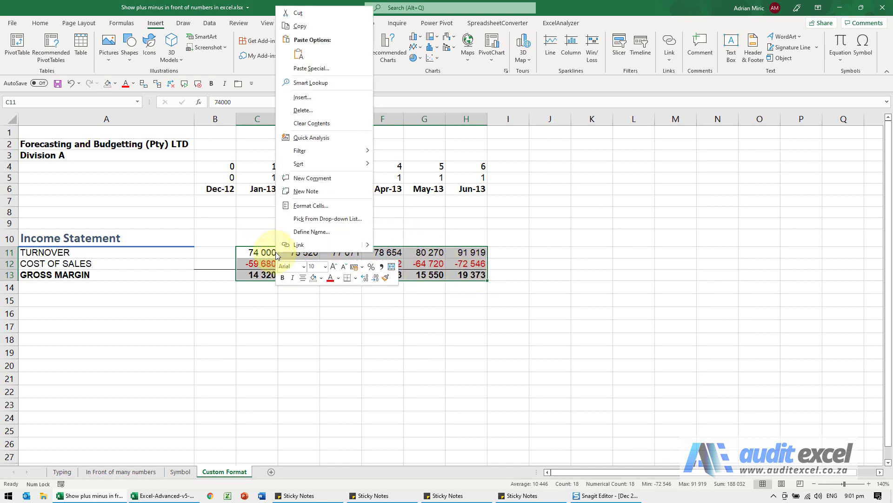
pyautogui.click(318, 205)
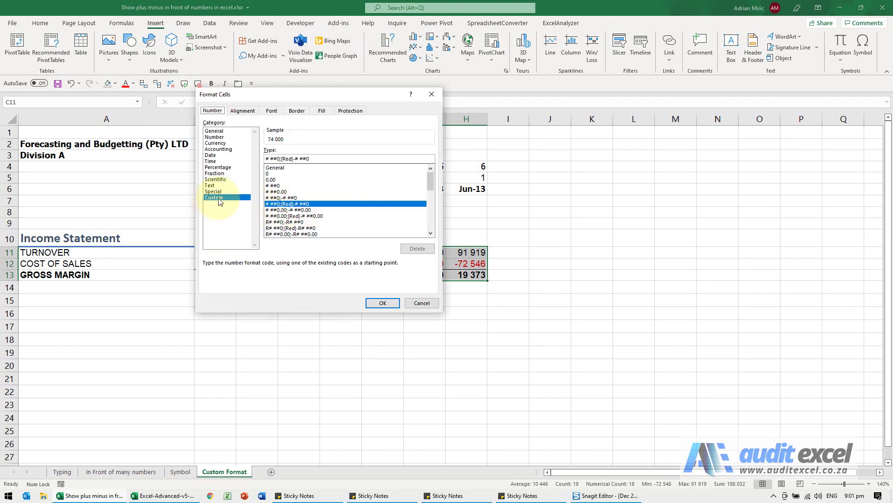
pyautogui.moveTo(269, 94); pyautogui.dragTo(478, 127)
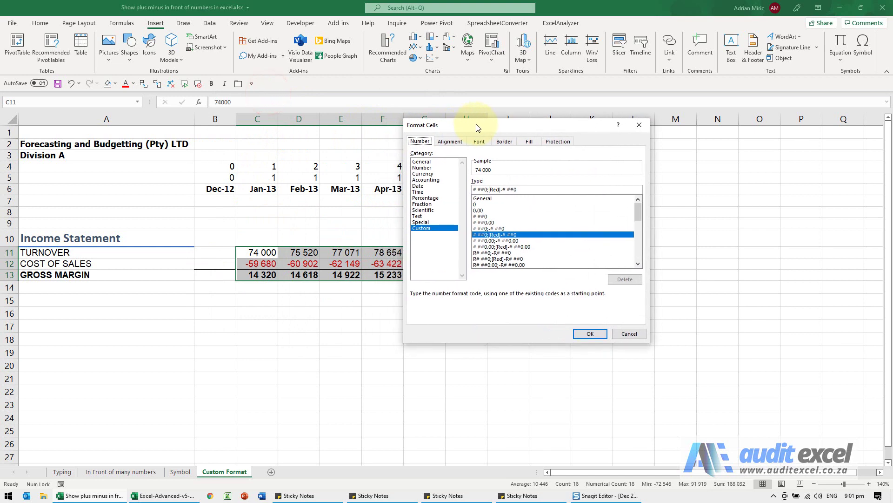
pyautogui.click(475, 190)
pyautogui.click(624, 334)
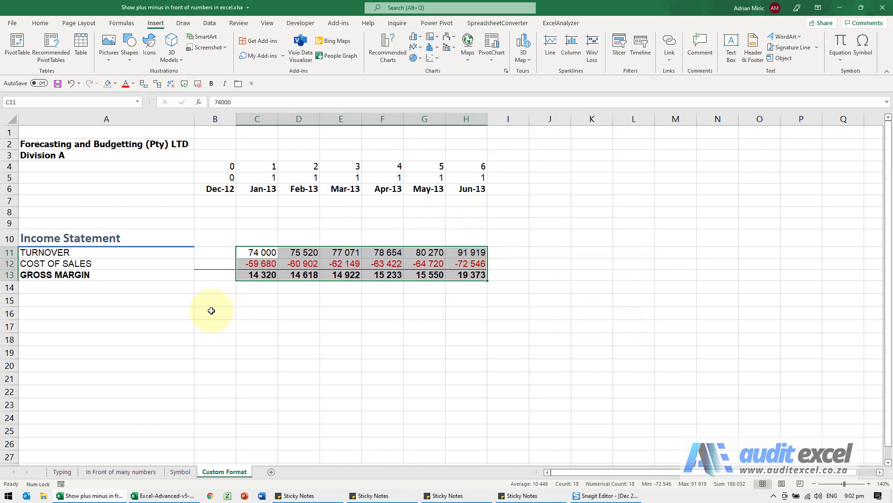
# - Enter a ± sign in cell B16 by typing +- for AutoCorrect
pyautogui.click(211, 311)
pyautogui.write('+')
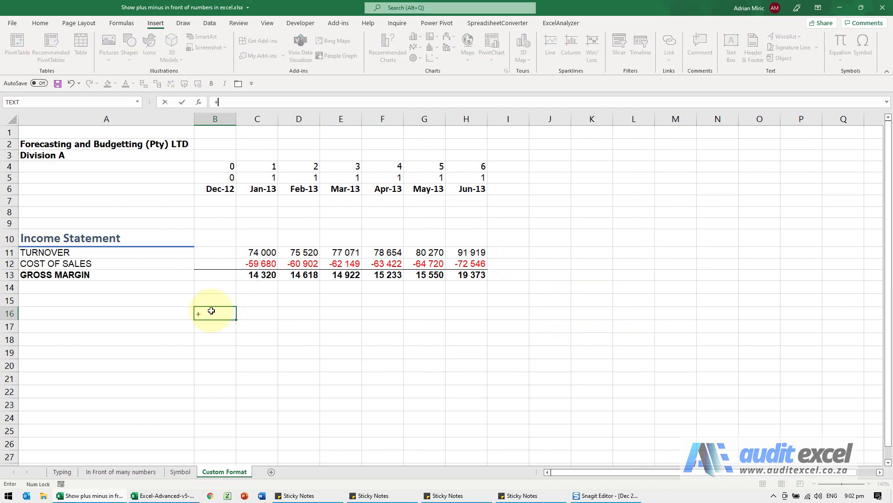
pyautogui.write('-')
pyautogui.press('Escape')
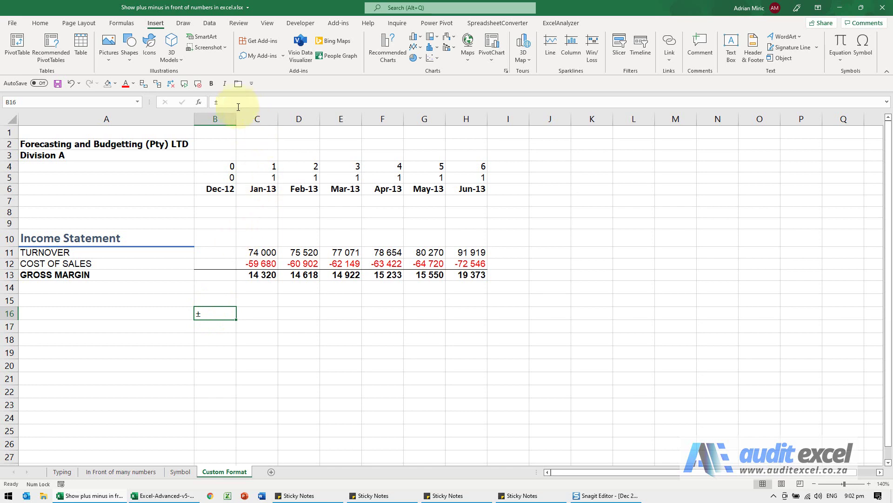
pyautogui.moveTo(219, 102); pyautogui.dragTo(215, 102)
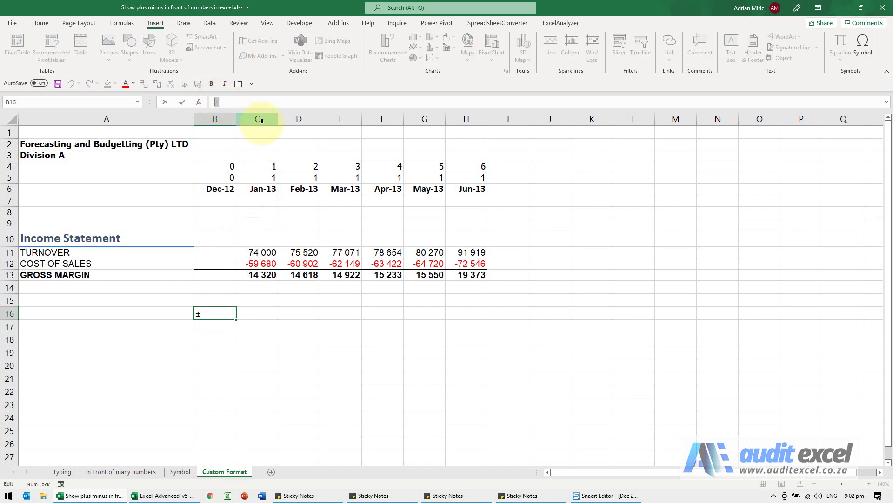
pyautogui.press('Escape')
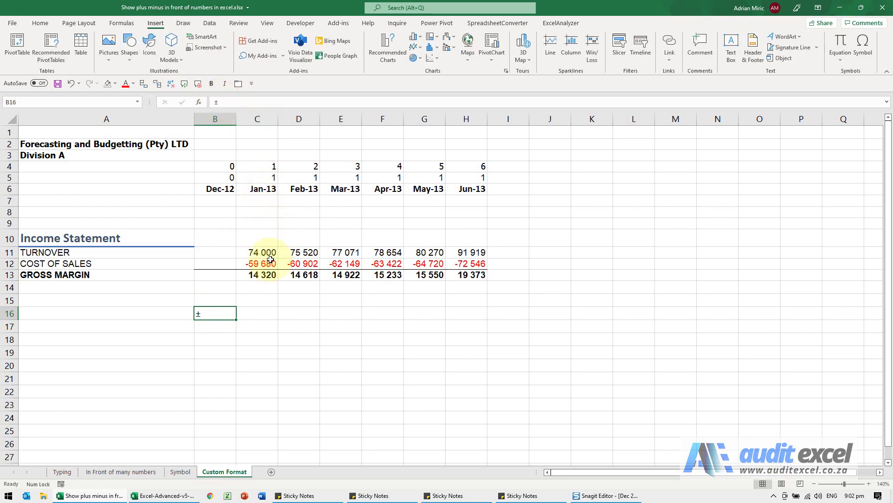
# - For C11:H13, add "± " before both positive and negative sections of the custom format code
pyautogui.moveTo(269, 254); pyautogui.dragTo(453, 276)
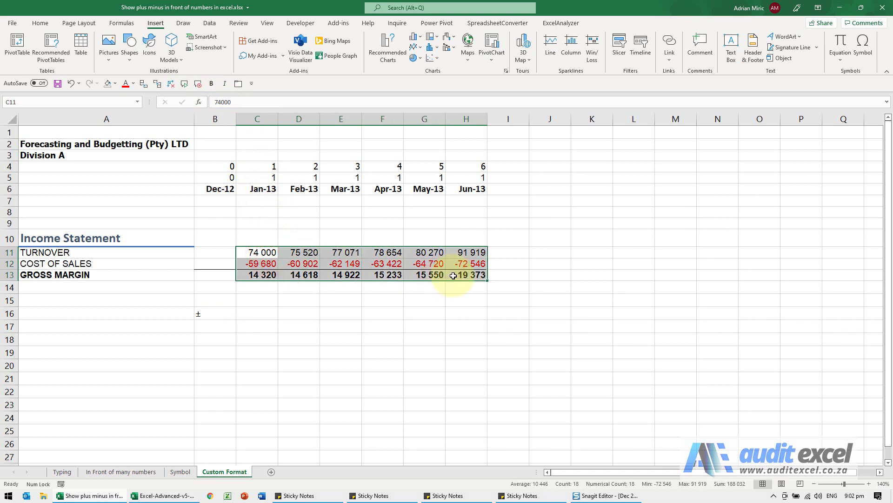
pyautogui.rightClick(453, 275)
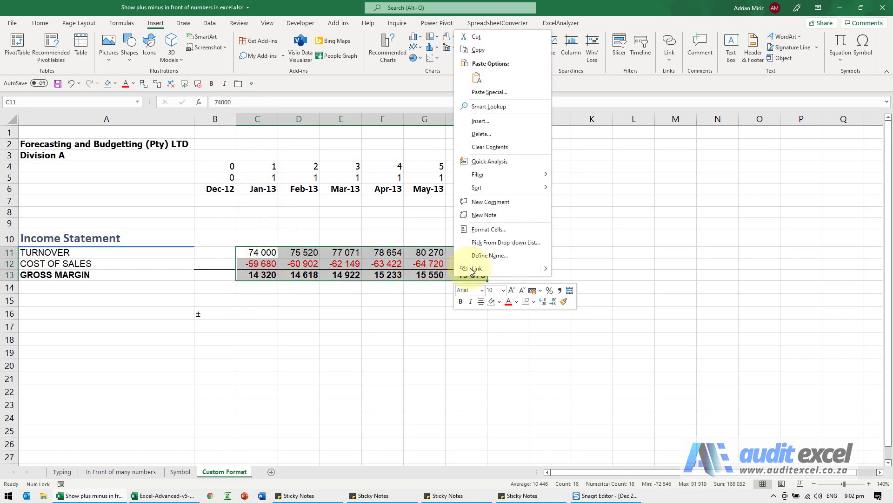
pyautogui.click(498, 230)
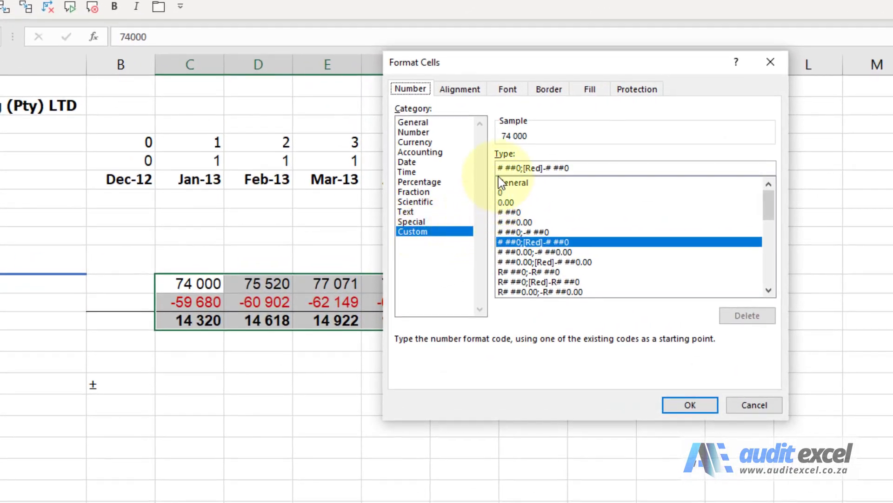
pyautogui.click(499, 167)
pyautogui.write('"')
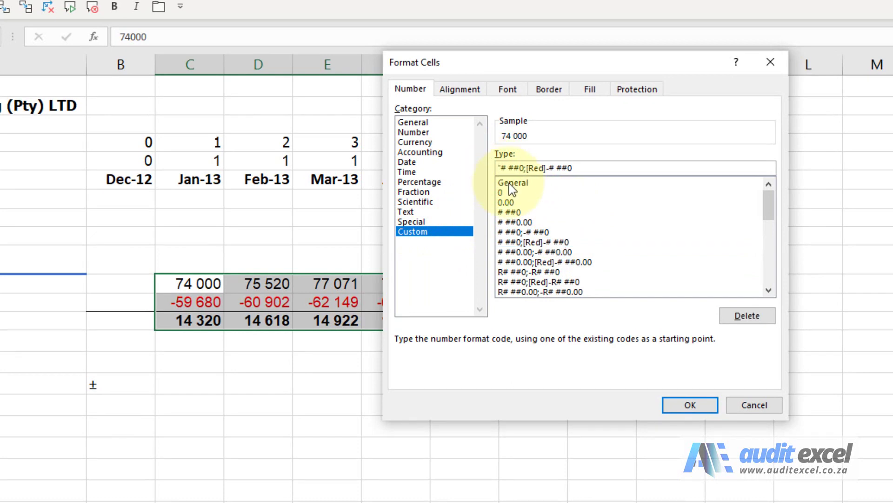
pyautogui.write('± ')
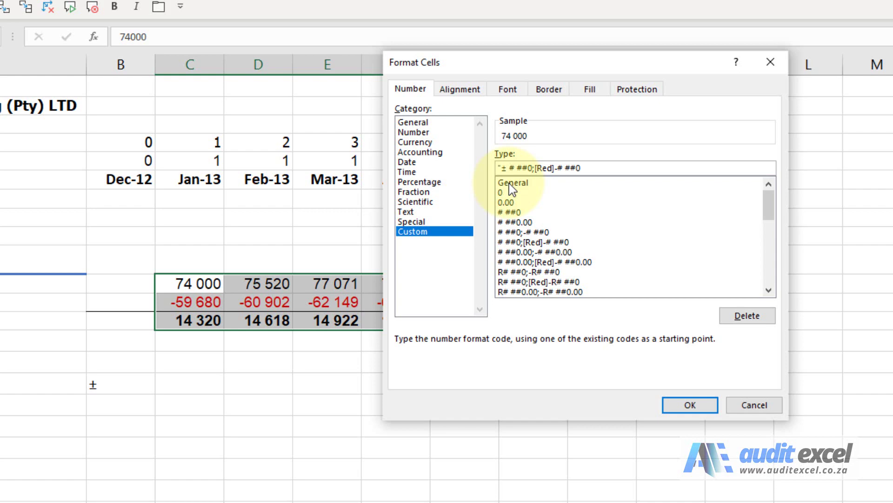
pyautogui.write('"')
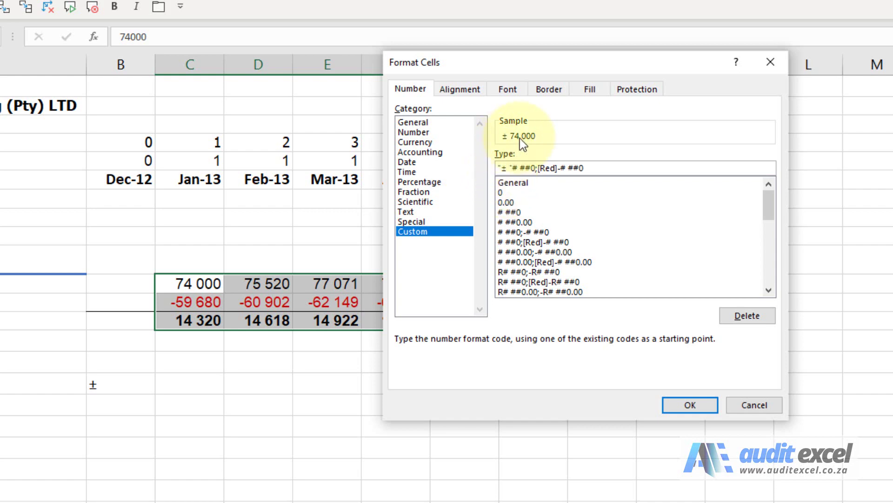
pyautogui.click(539, 168)
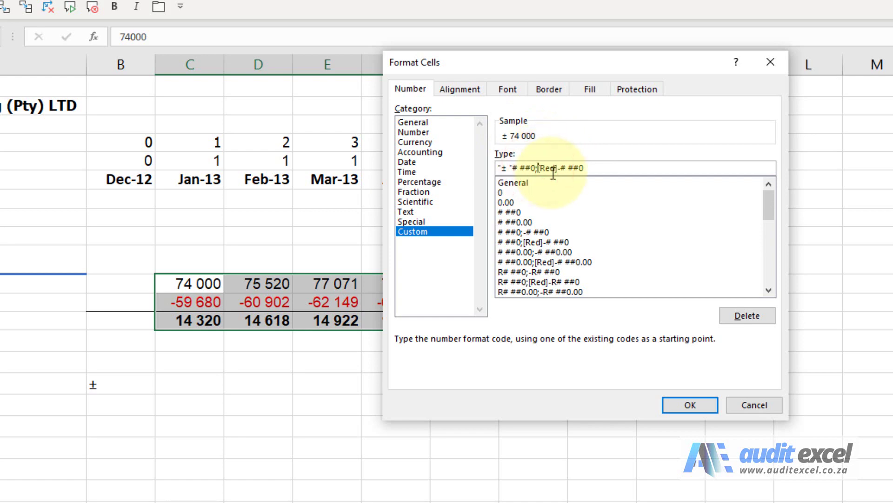
pyautogui.write('"± "')
# - Apply the ± custom format and confirm C11 still holds 74000 and C13 =C11+C12
pyautogui.click(680, 398)
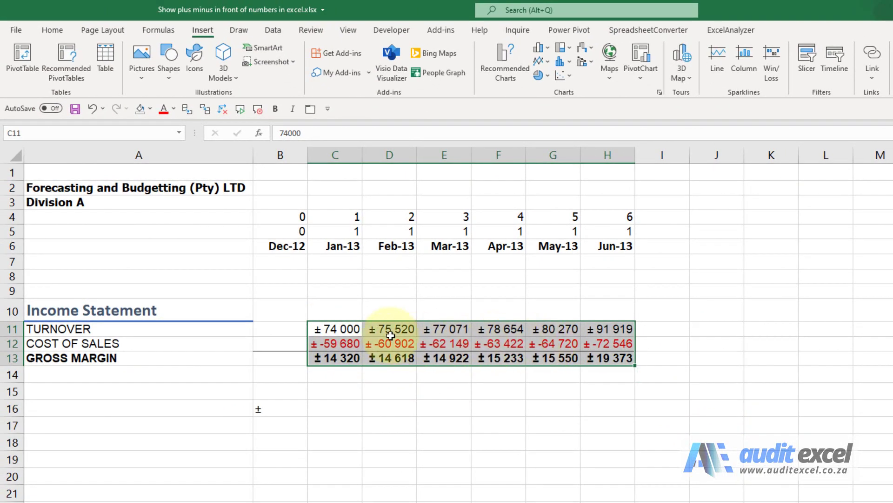
pyautogui.click(340, 329)
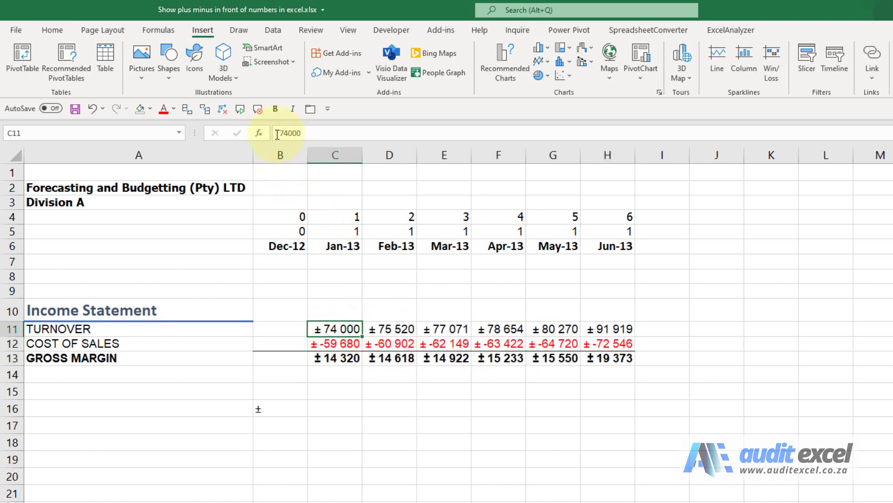
pyautogui.click(345, 359)
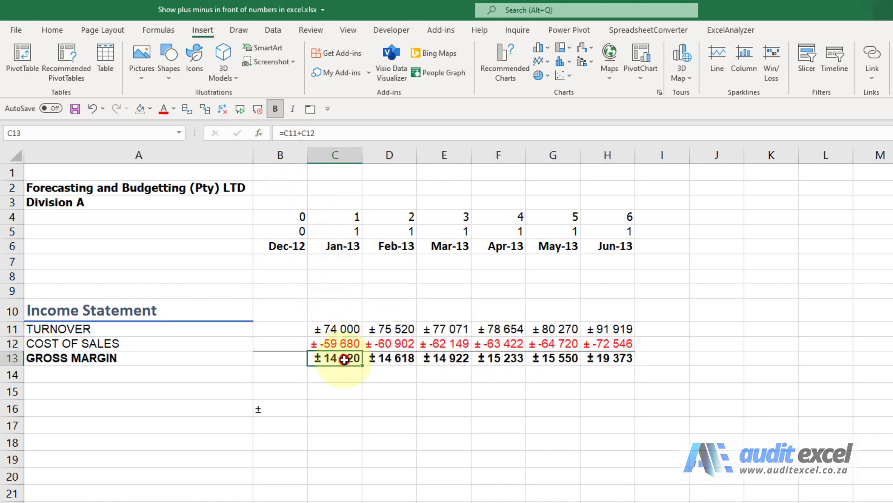